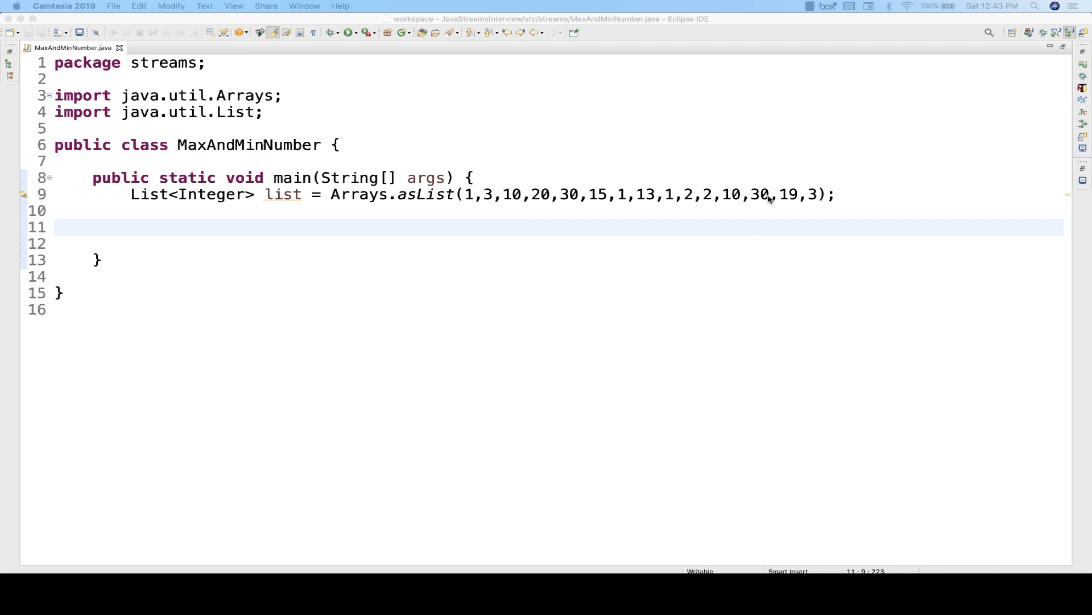
# Replace the second 30 in the integer list with 40 and save the file.
pyautogui.click(771, 195)
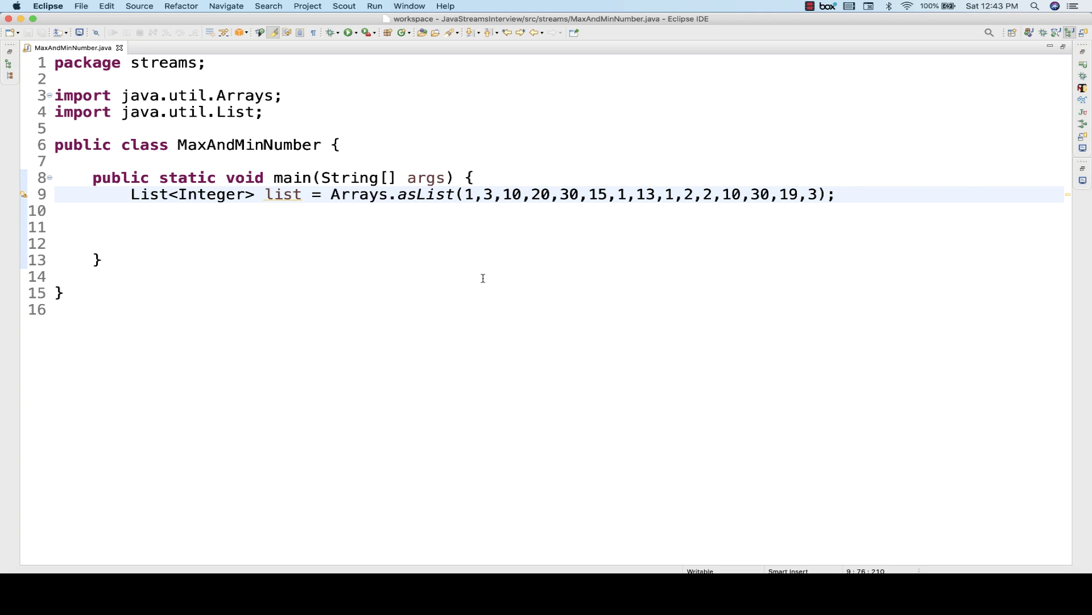
pyautogui.press('BackSpace')
pyautogui.press('BackSpace')
pyautogui.write('40')
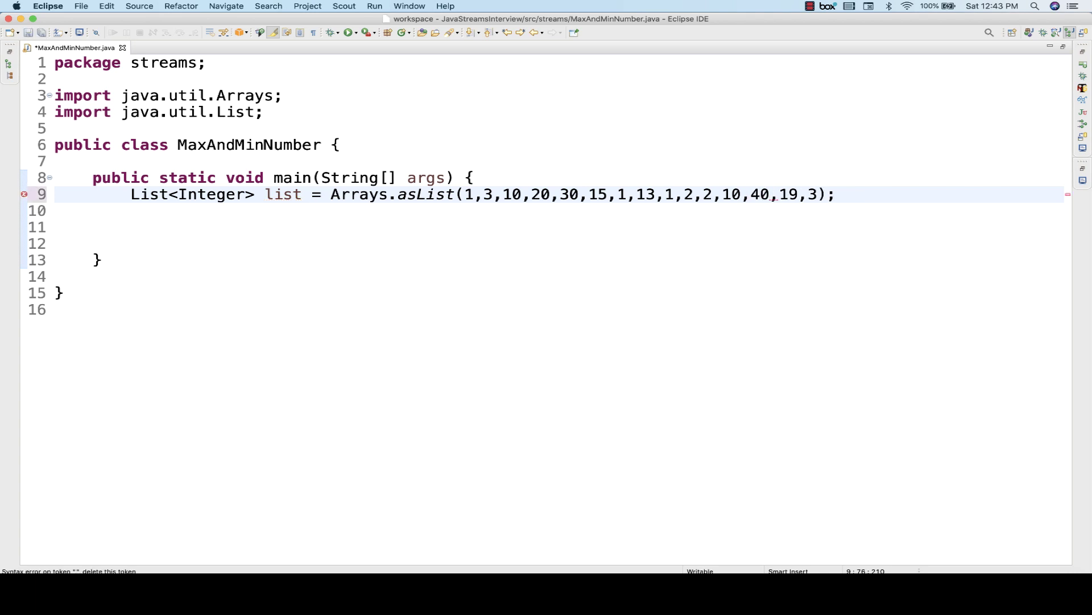
pyautogui.press('super+s')
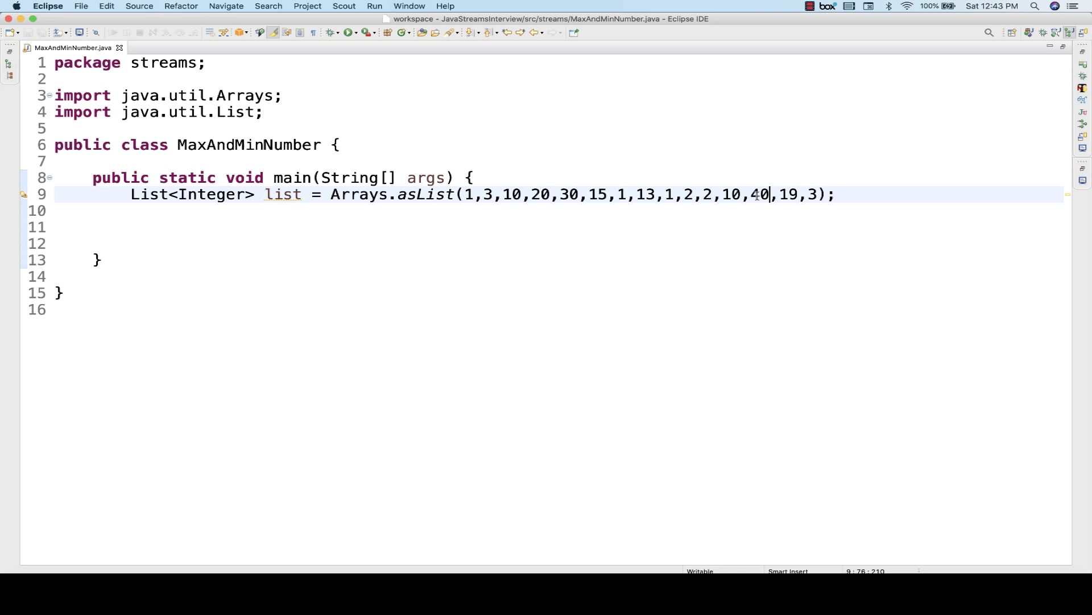
pyautogui.doubleClick(759, 195)
pyautogui.click(469, 195)
pyautogui.click(361, 219)
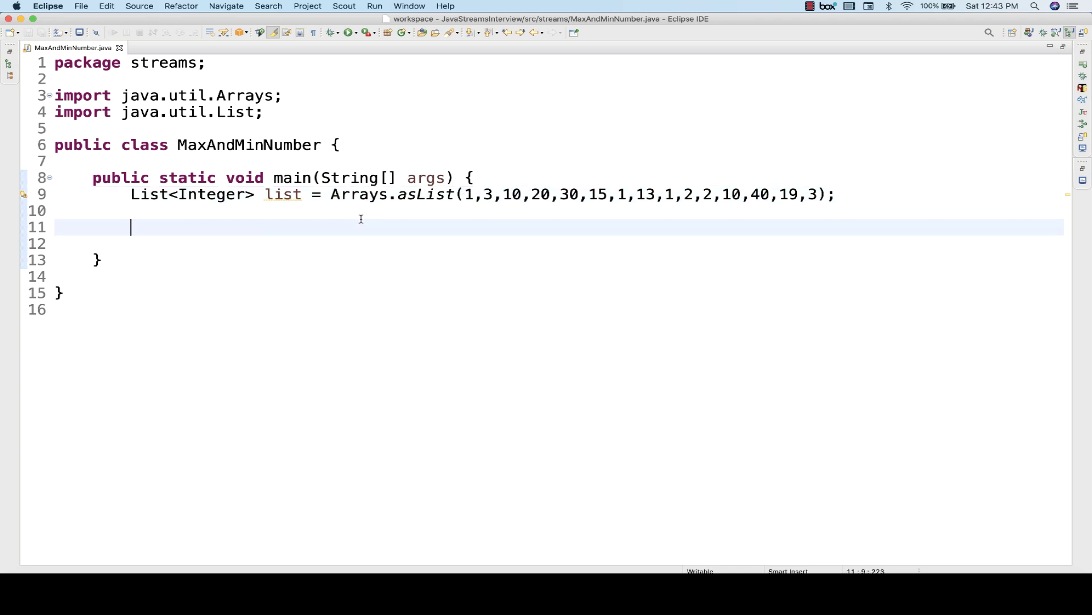
pyautogui.write('list.')
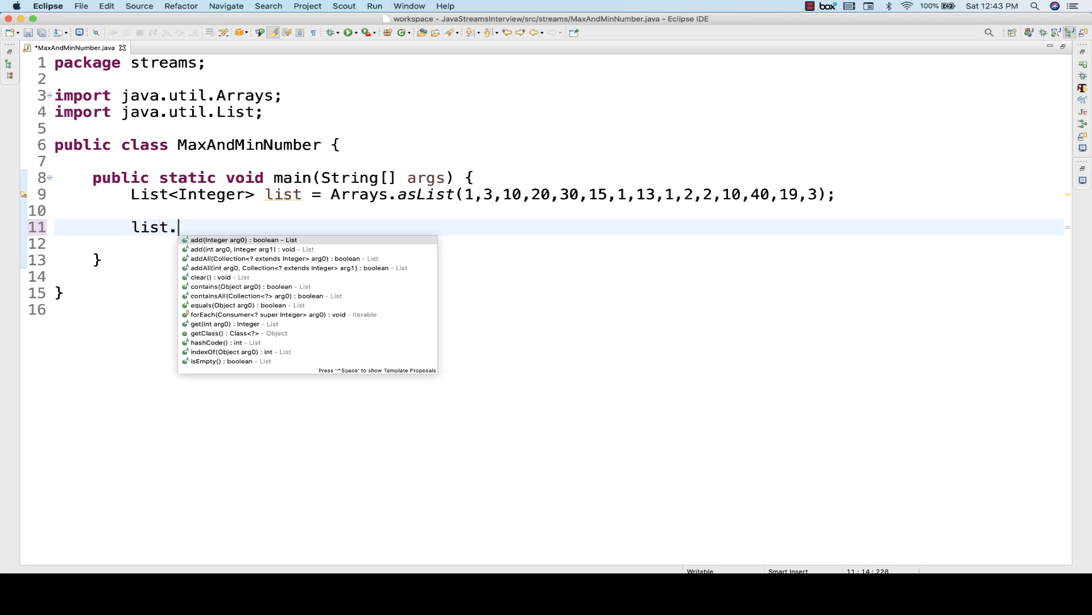
pyautogui.write('str')
# Write list.stream().max(Comparator.comparing(Inetger::valueOf)).get on line 12, importing Comparator.
pyautogui.press('Return')
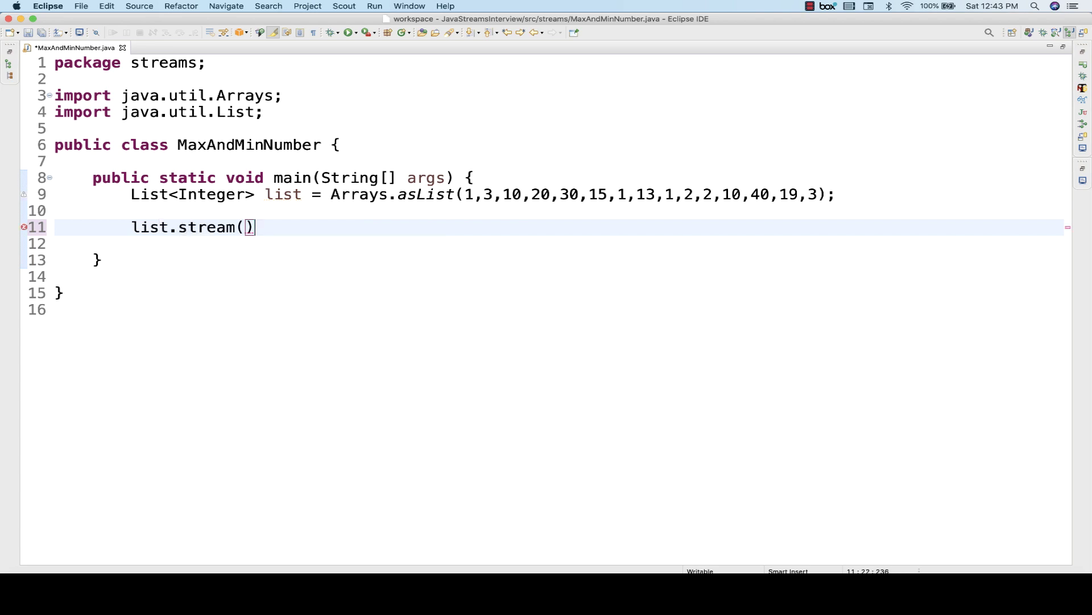
pyautogui.write('.ma')
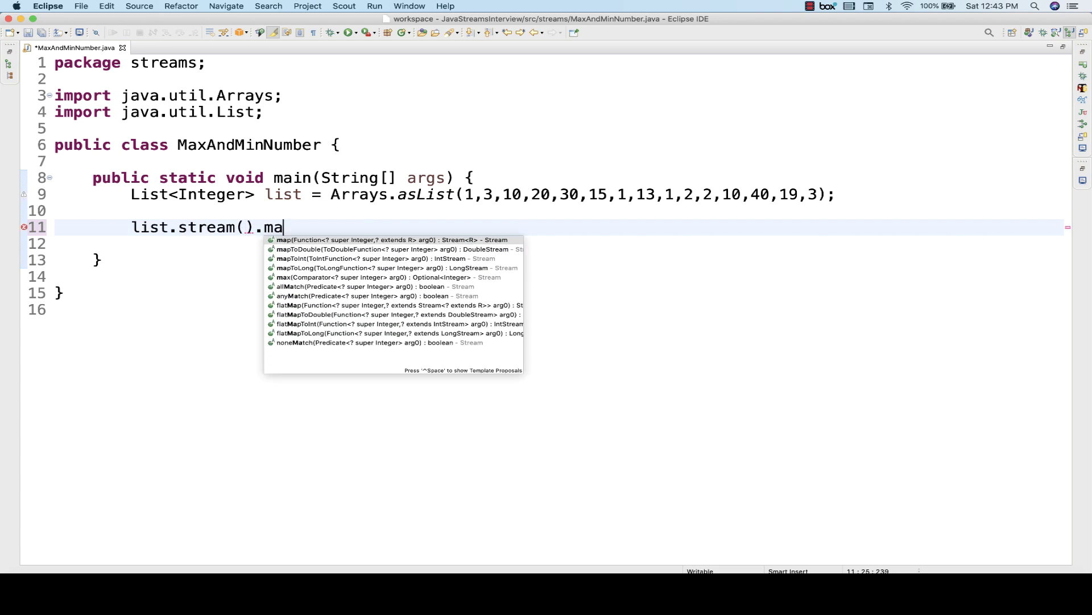
pyautogui.write('x')
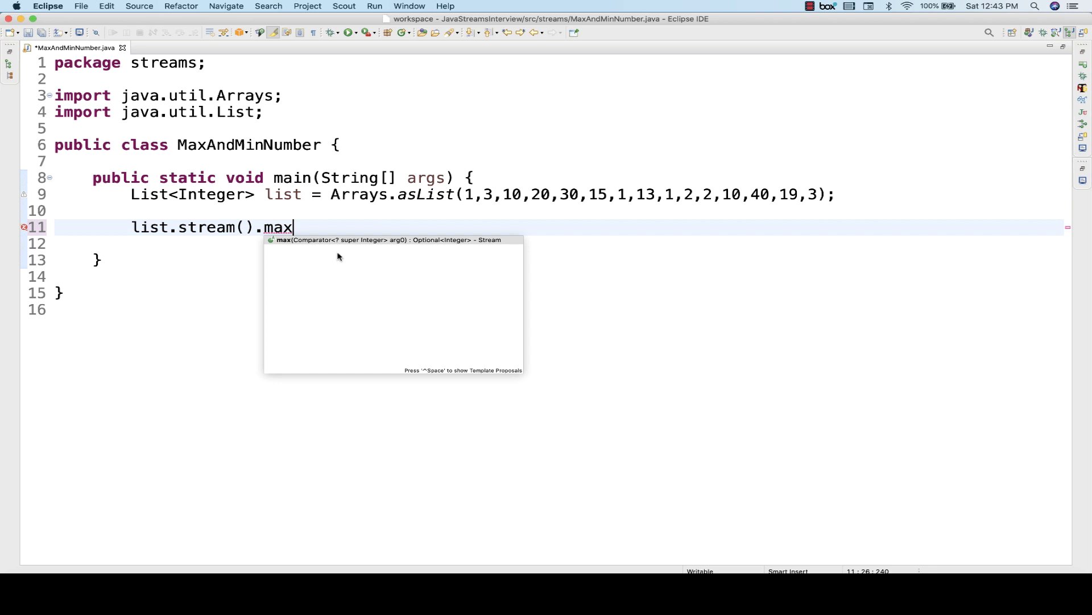
pyautogui.press('Return')
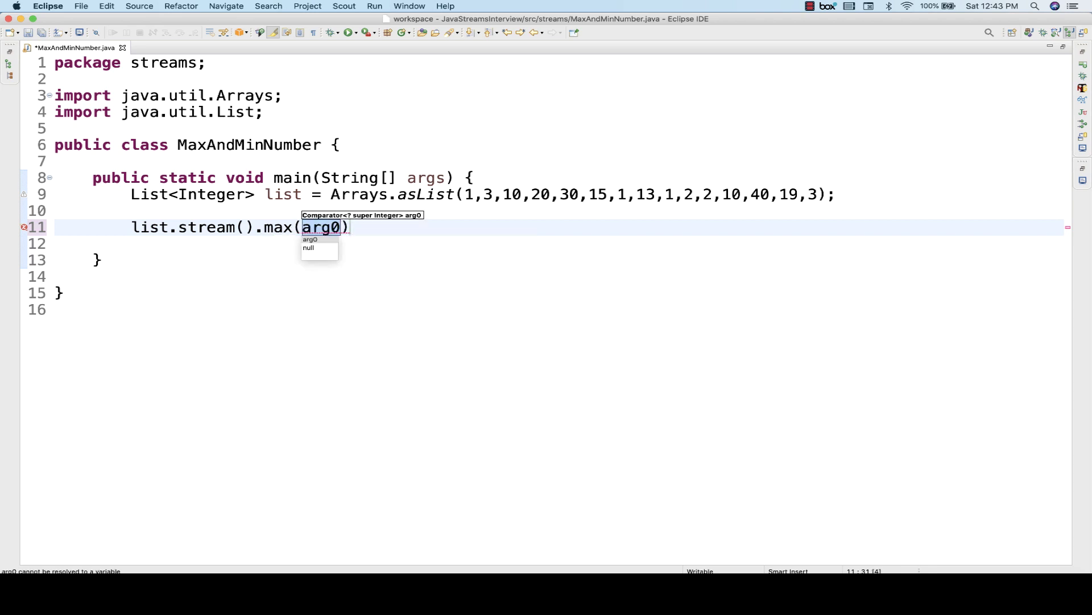
pyautogui.write('Compa')
pyautogui.hotkey('ctrl', 'space')
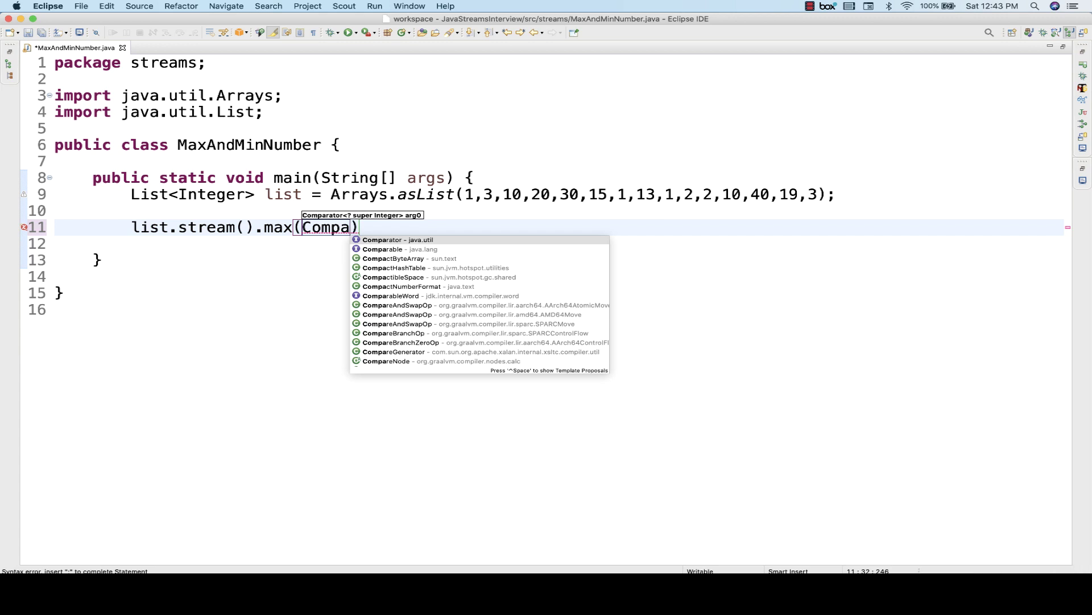
pyautogui.press('Return')
pyautogui.write('.com>')
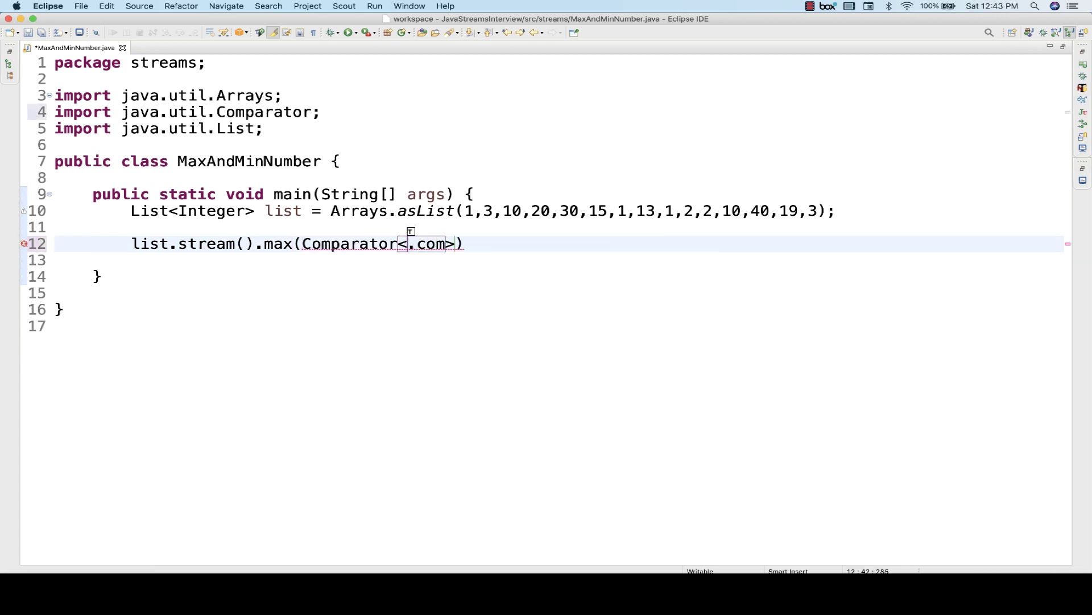
pyautogui.press('BackSpace')
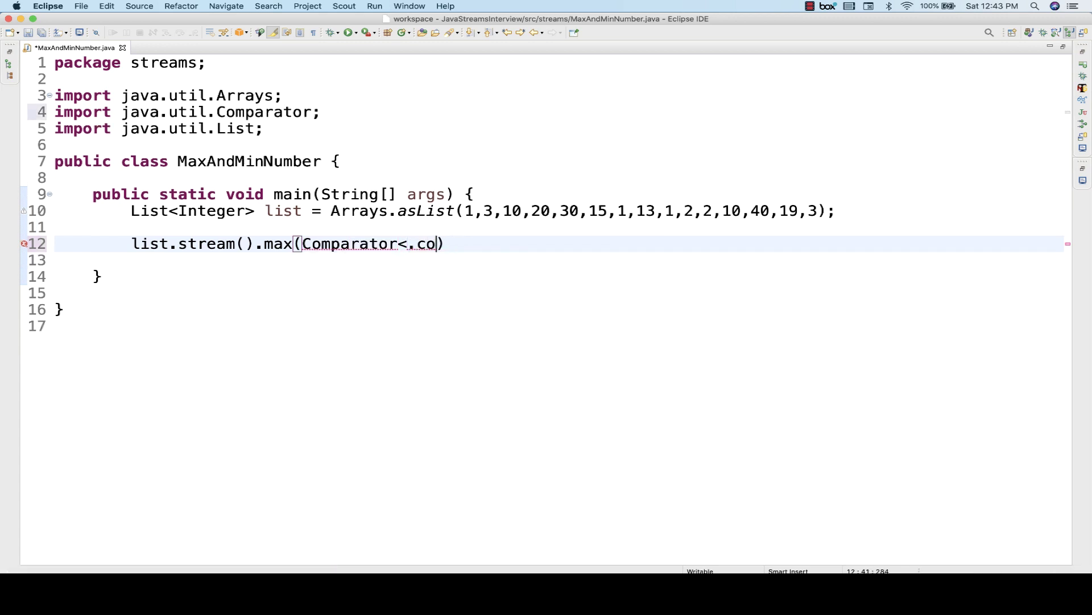
pyautogui.press('BackSpace')
pyautogui.press('BackSpace')
pyautogui.press('BackSpace')
pyautogui.press('BackSpace')
pyautogui.write('.')
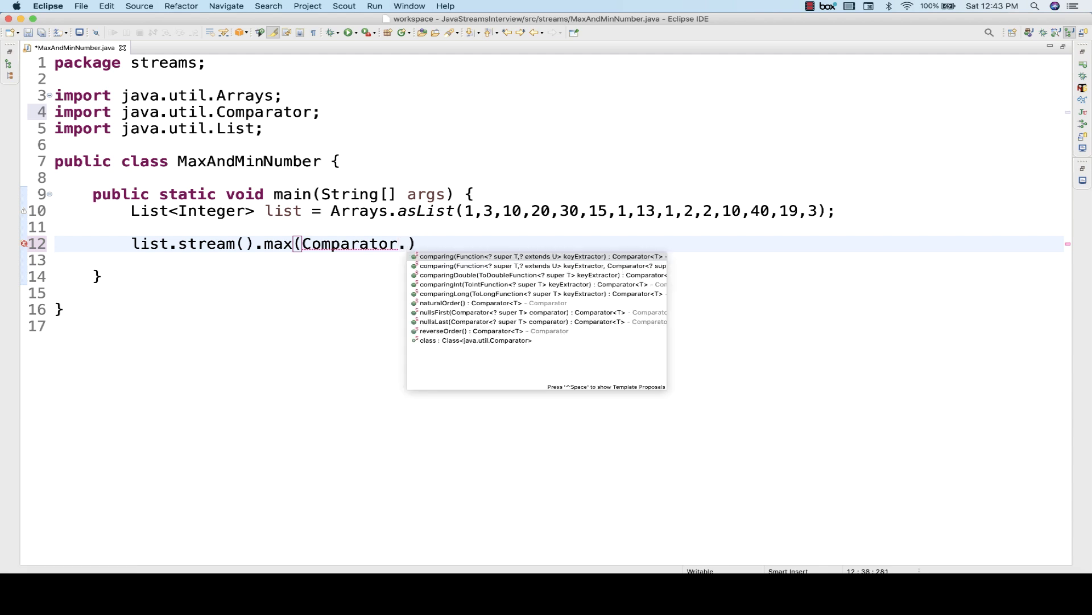
pyautogui.write('com')
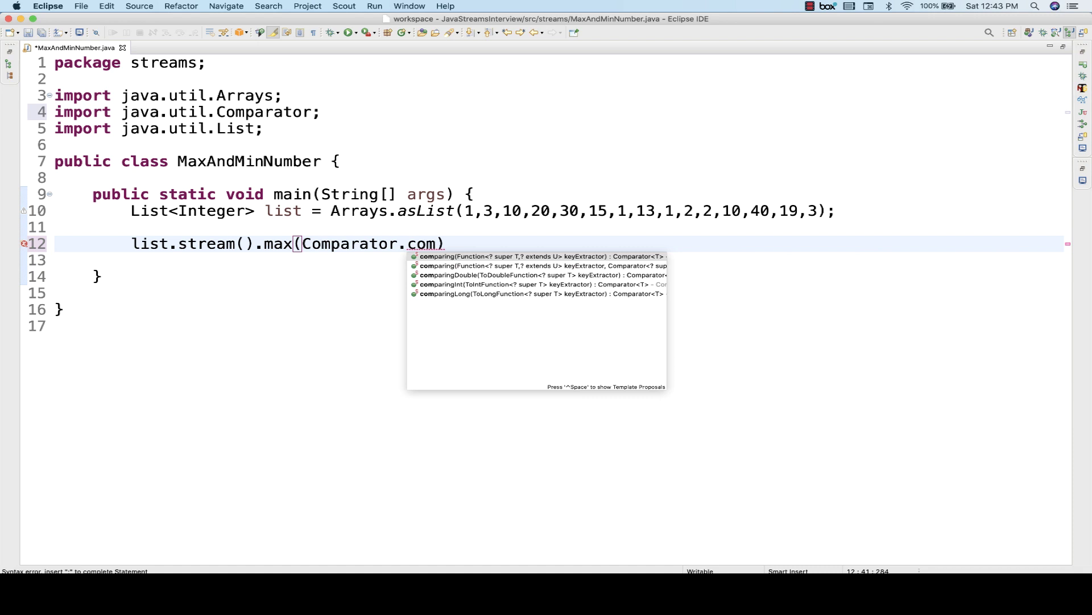
pyautogui.press('Return')
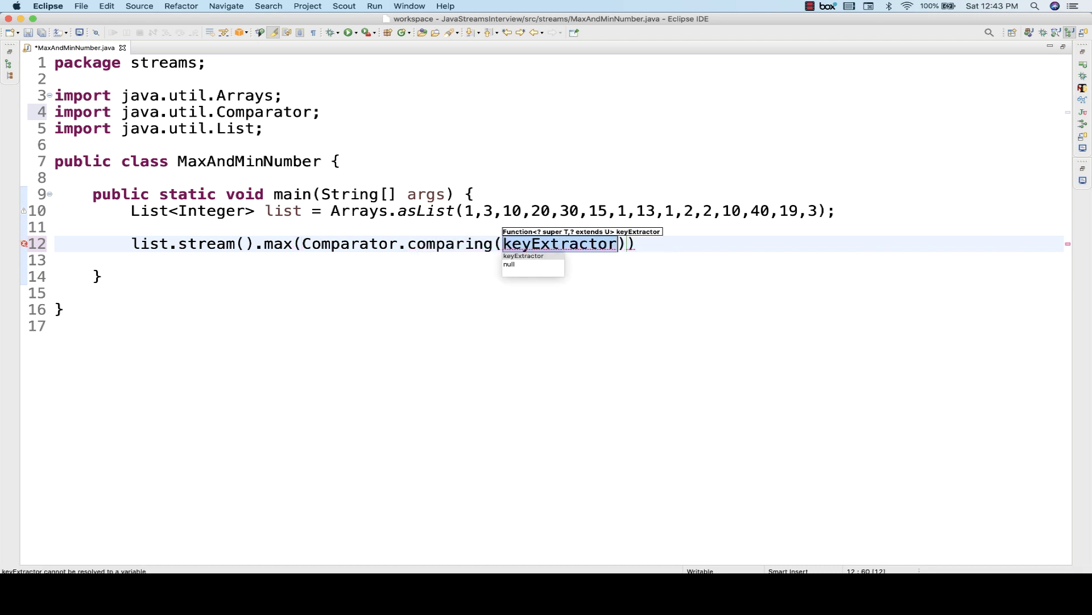
pyautogui.write('Inetge')
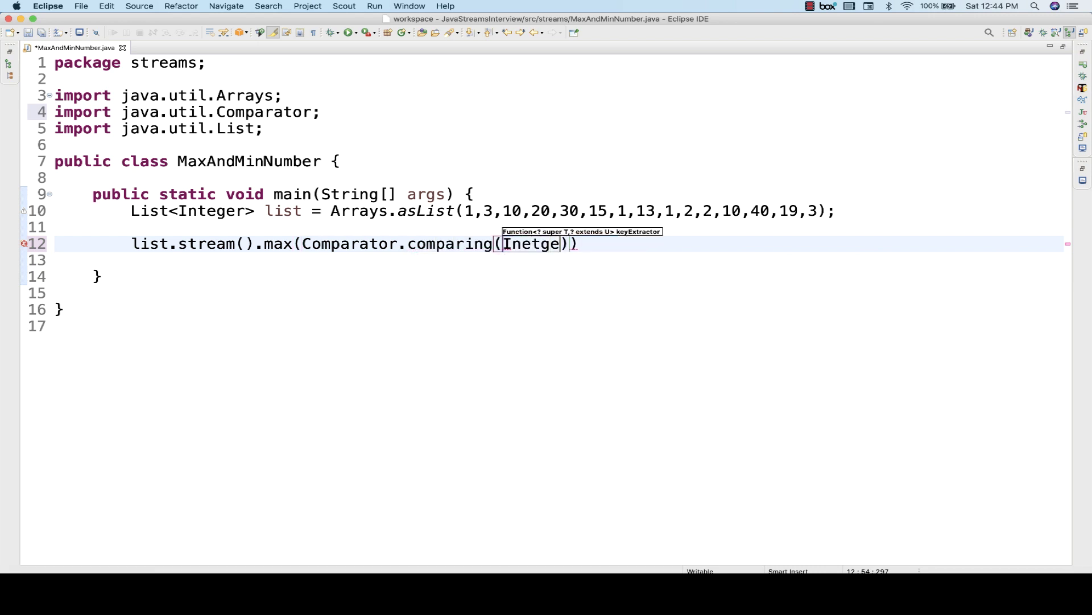
pyautogui.write('r')
pyautogui.write('::valu')
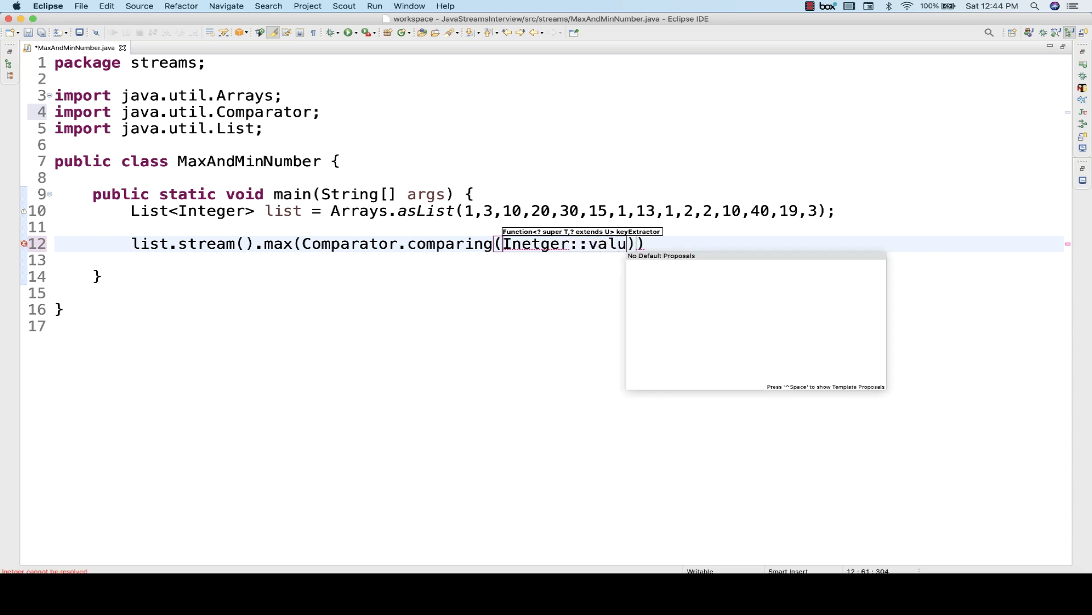
pyautogui.write('e')
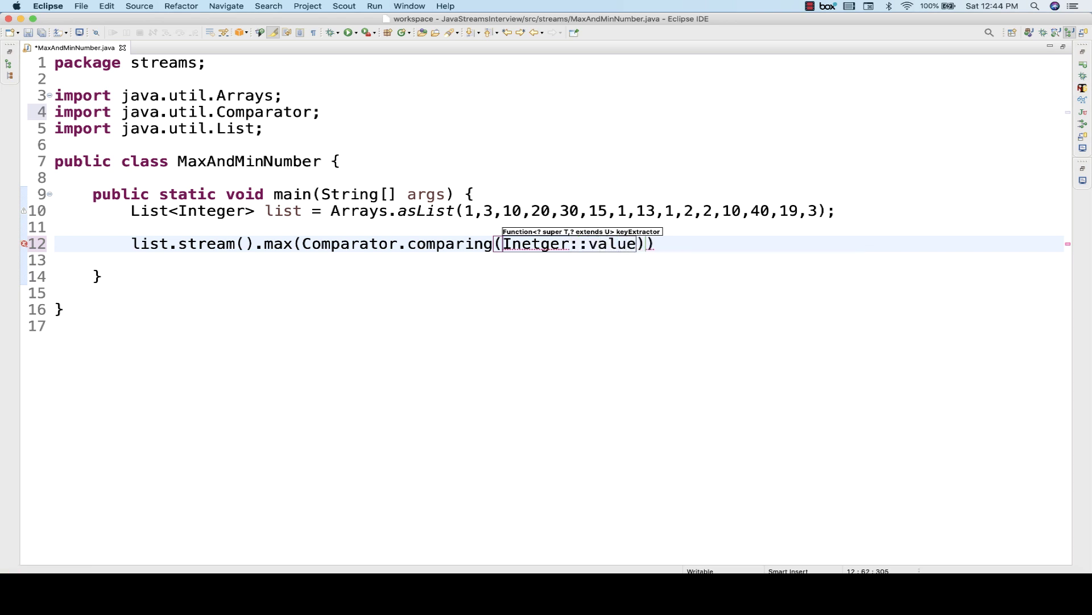
pyautogui.write('Of')
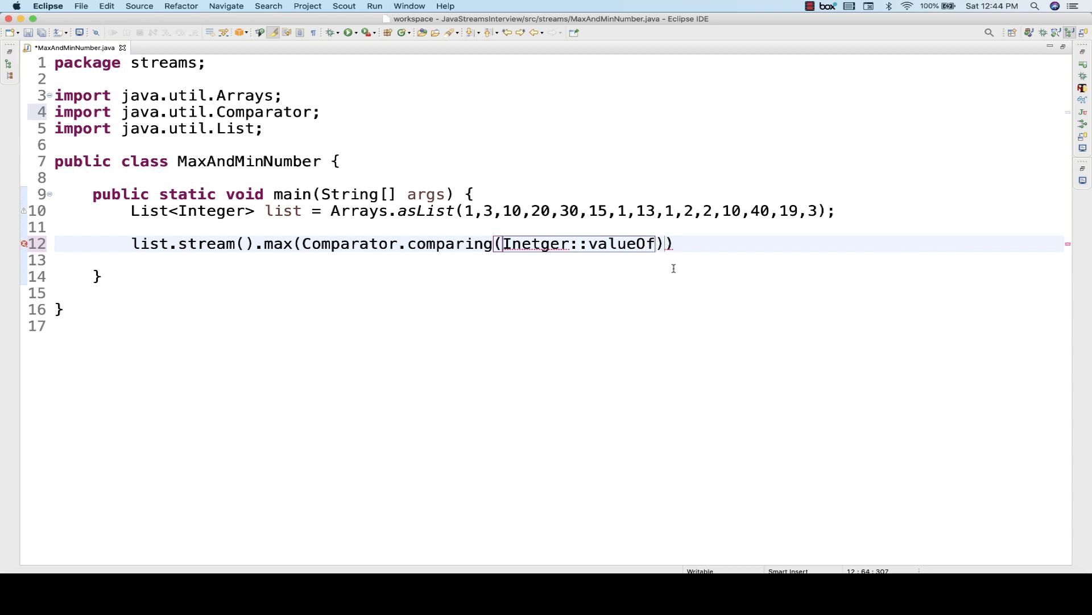
pyautogui.click(685, 243)
pyautogui.write('.get')
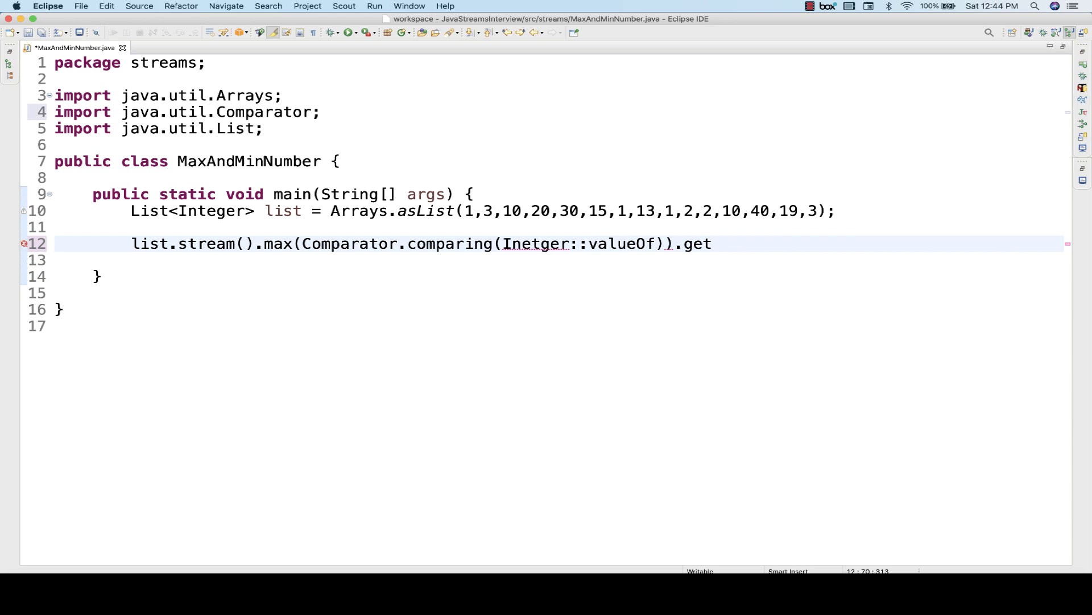
pyautogui.write('();')
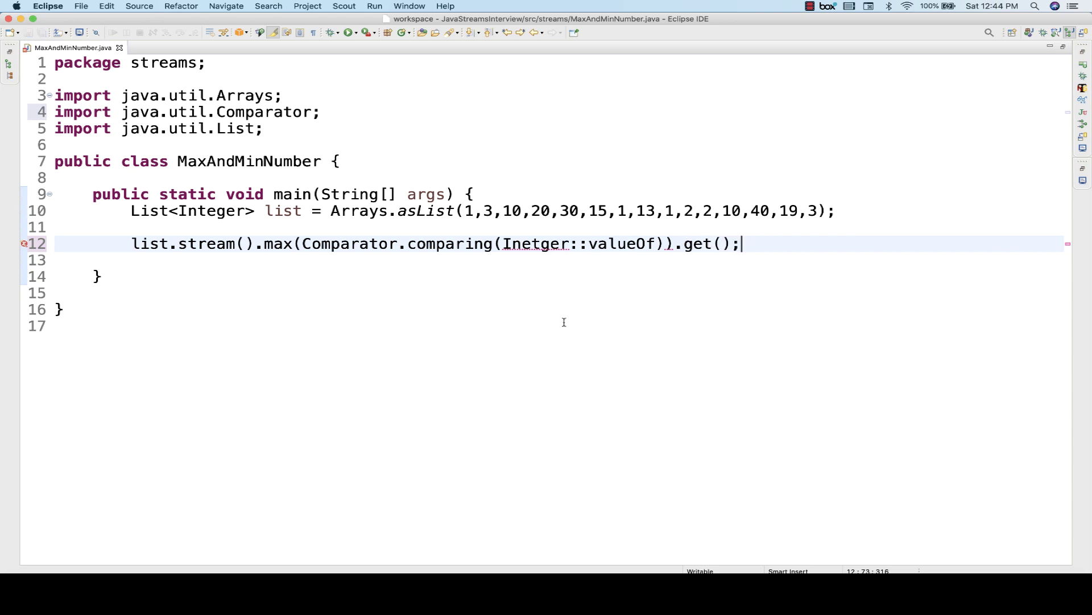
# Fix the Inetger typo so line 12 uses Comparator.comparing(Integer::valueOf).
pyautogui.click(564, 322)
pyautogui.click(532, 244)
pyautogui.press('BackSpace')
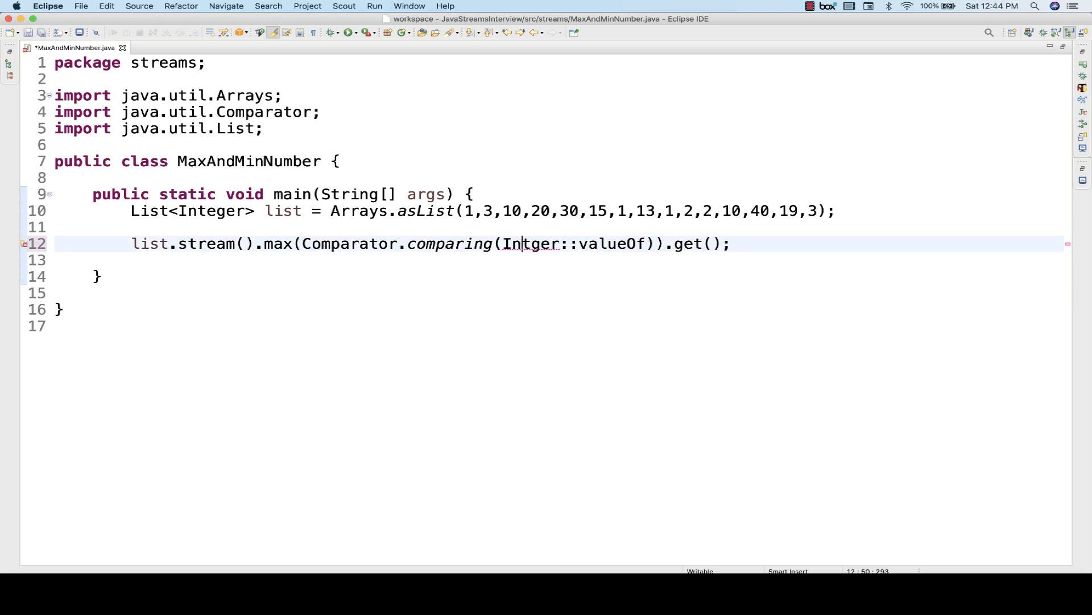
pyautogui.write('e')
pyautogui.click(558, 308)
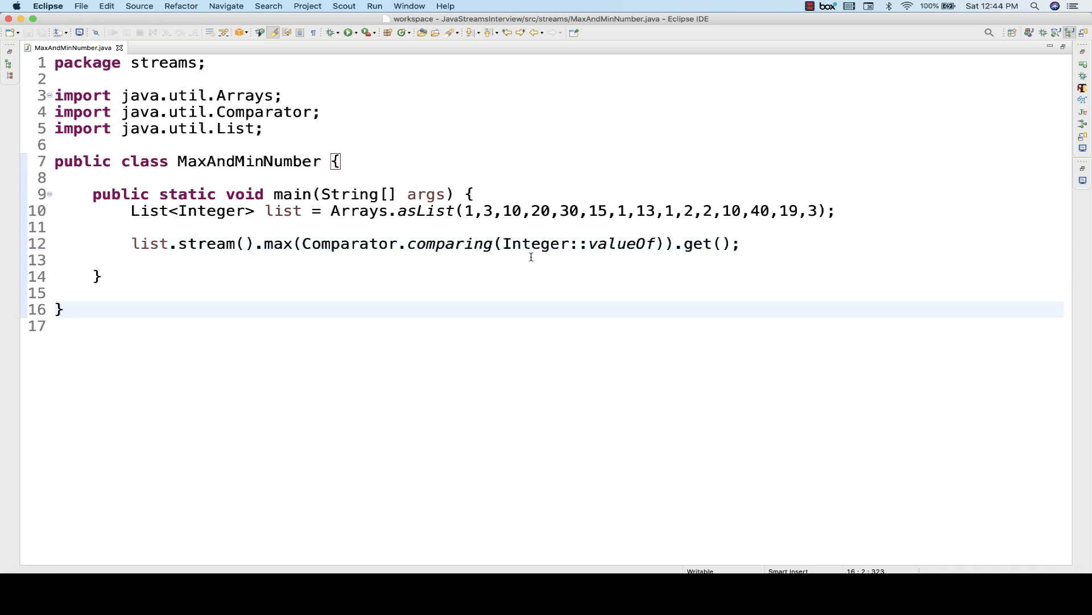
pyautogui.doubleClick(458, 245)
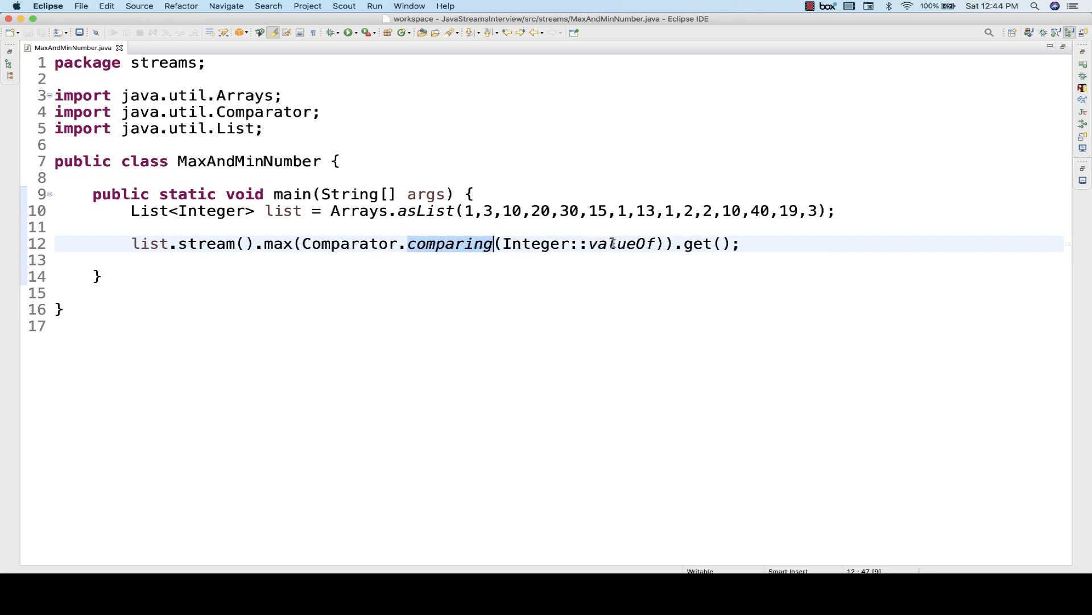
pyautogui.click(713, 245)
pyautogui.click(281, 245)
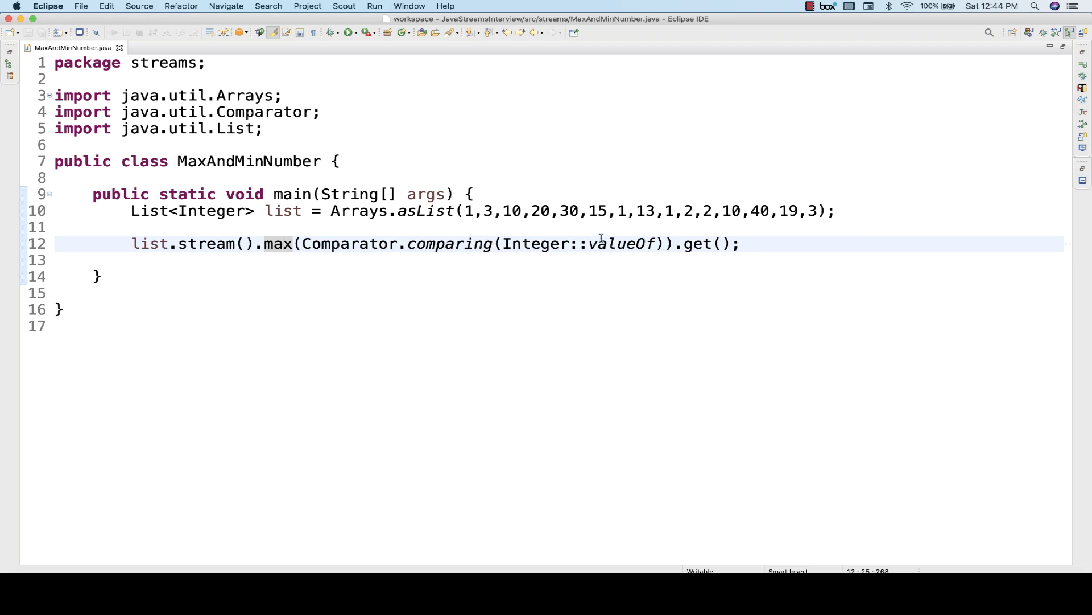
pyautogui.moveTo(464, 211); pyautogui.dragTo(816, 209)
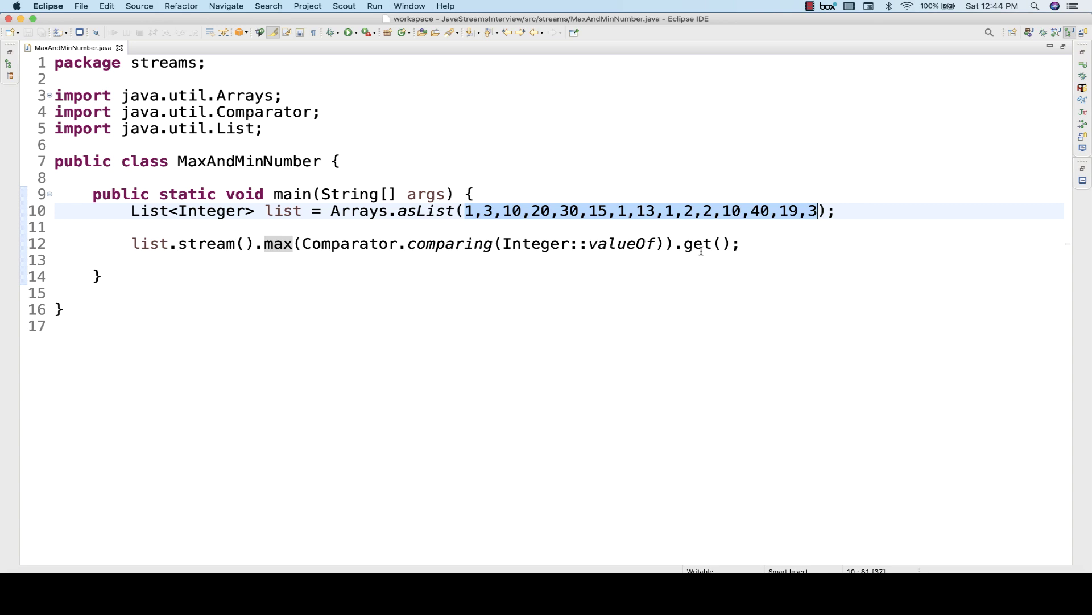
# Store line 12's result in int max, add System.out.println(max) below, and save.
pyautogui.click(131, 243)
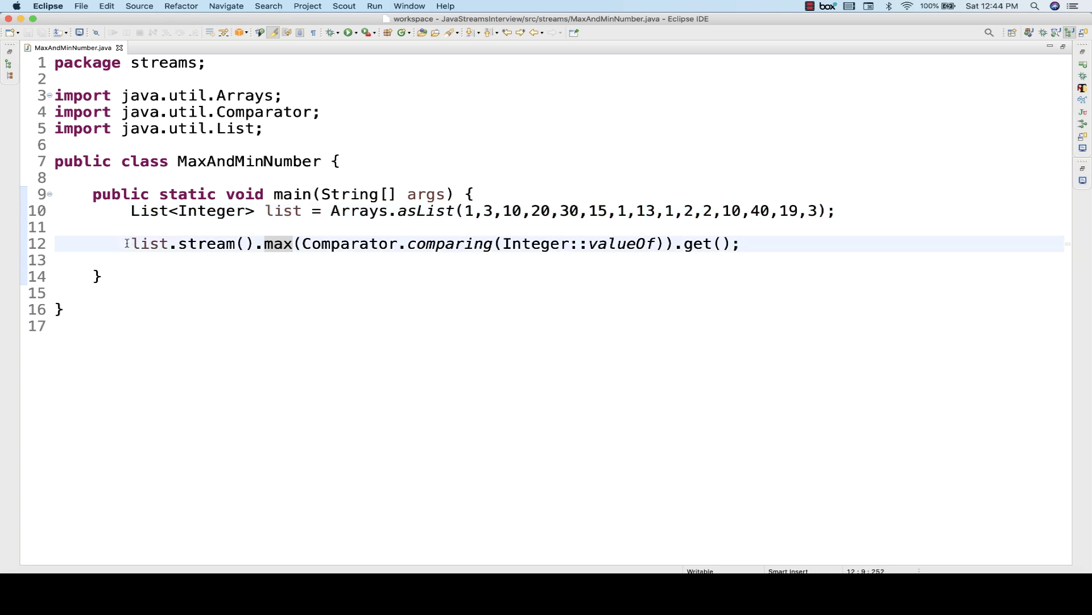
pyautogui.write('int max ')
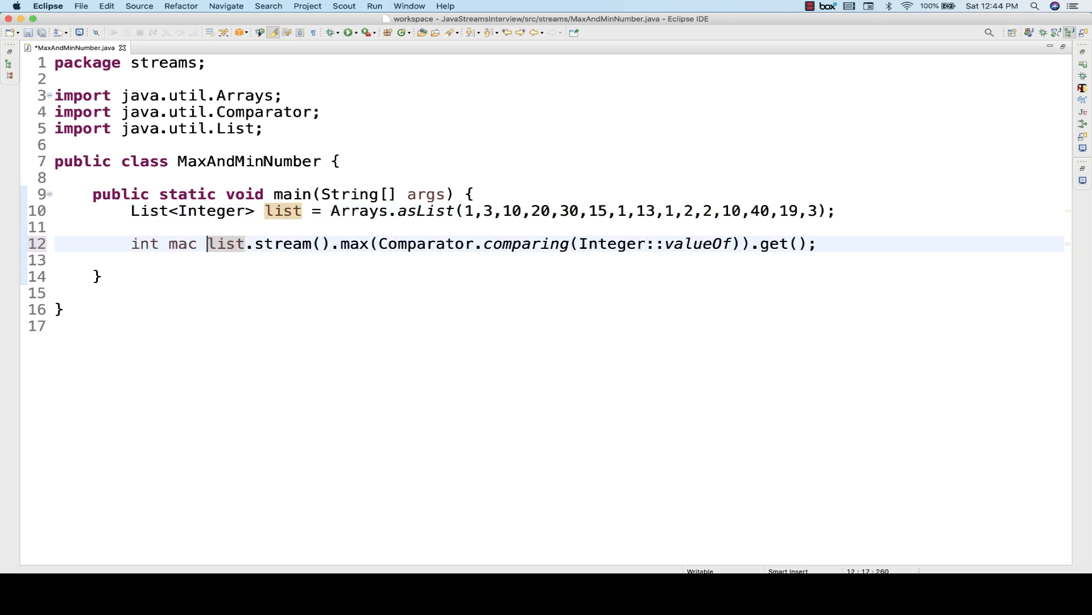
pyautogui.write('=')
pyautogui.press('End')
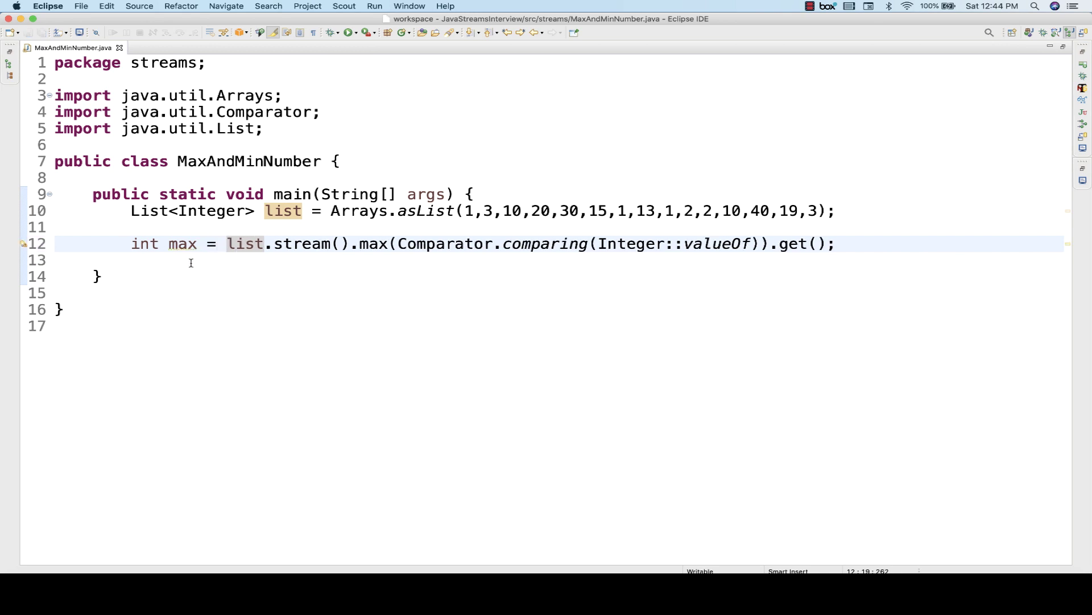
pyautogui.press('Return')
pyautogui.write('syso')
pyautogui.hotkey('ctrl', 'space')
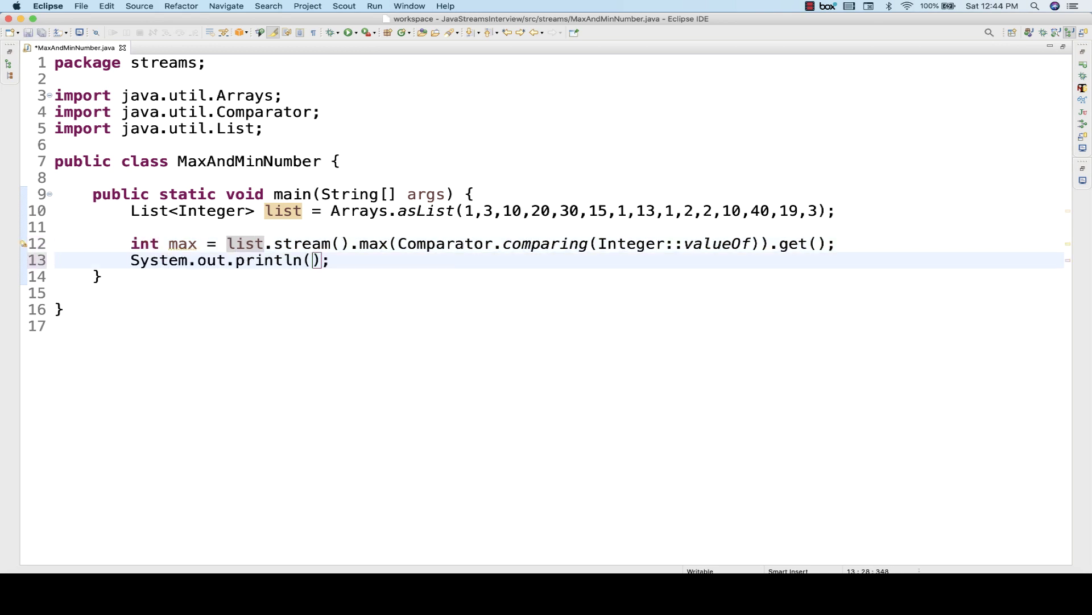
pyautogui.write('max')
pyautogui.press('cmd+s')
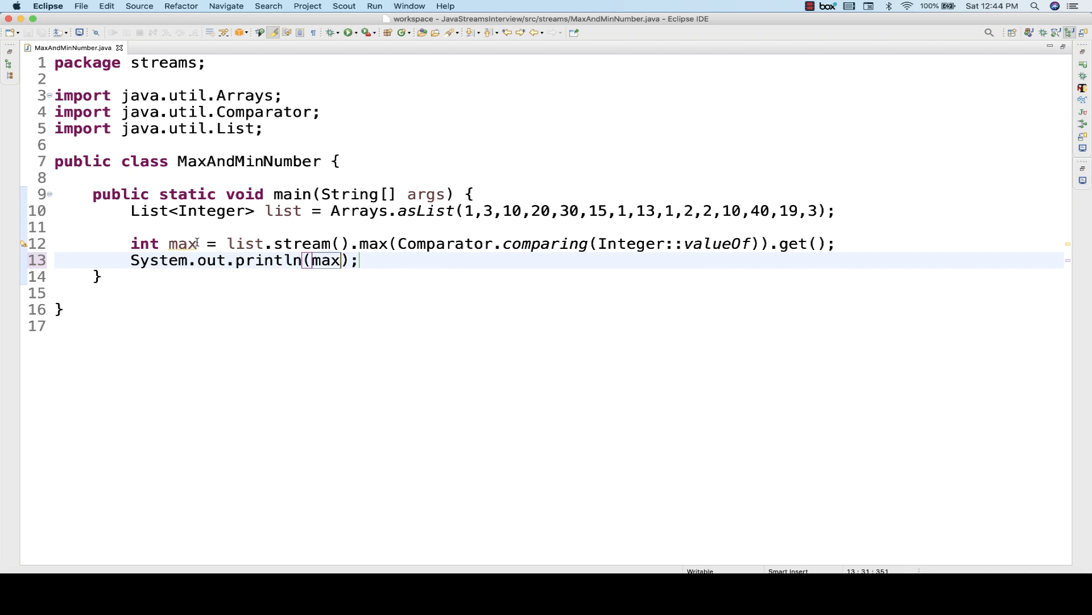
# Run MaxAndMinNumber as a Java Application and confirm the console prints 40.
pyautogui.click(348, 32)
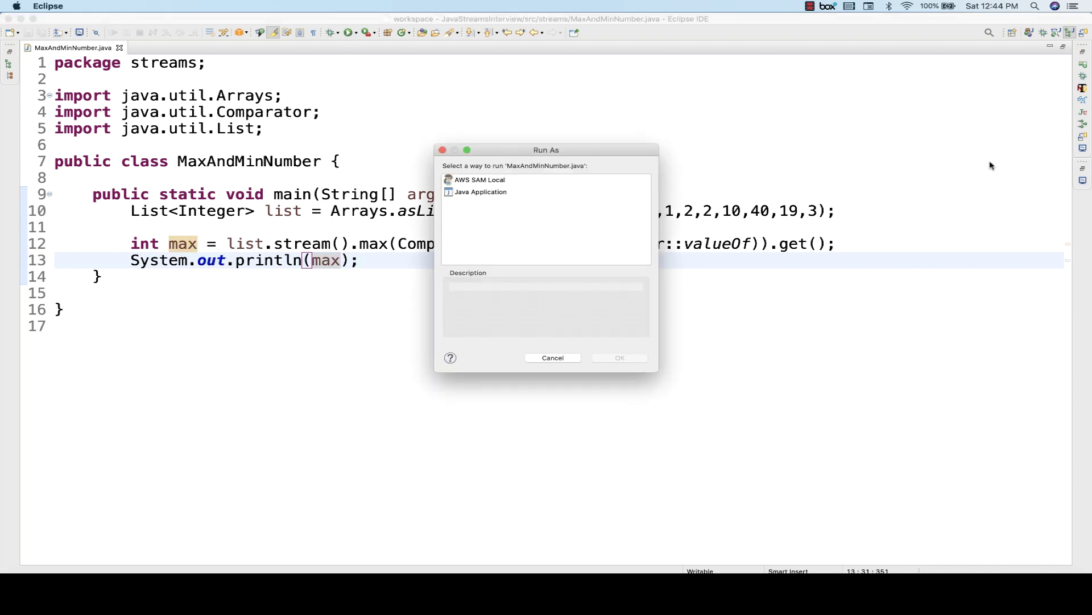
pyautogui.doubleClick(479, 195)
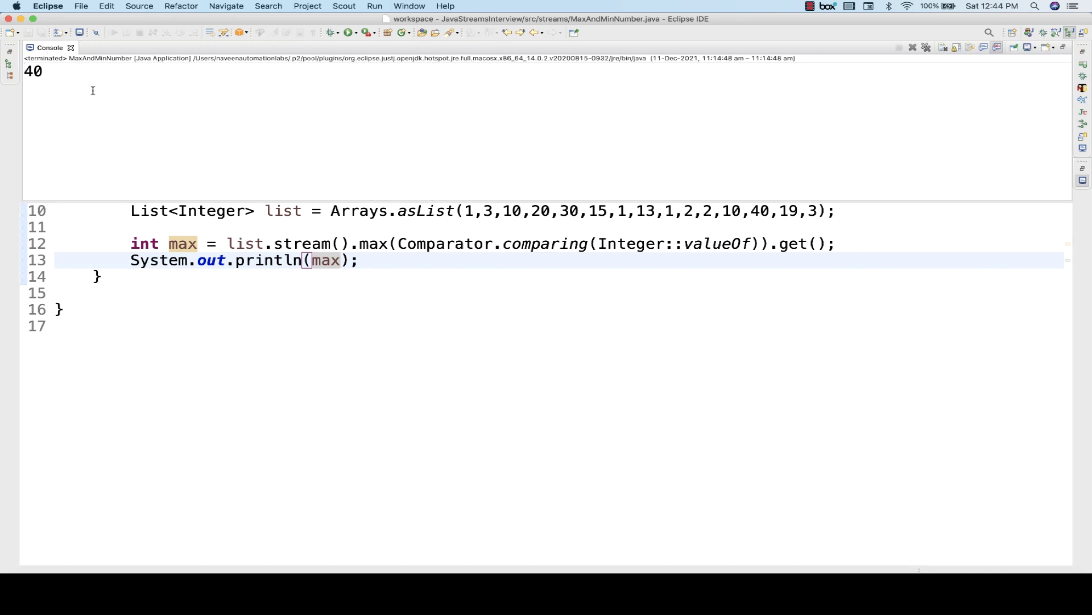
pyautogui.moveTo(77, 71); pyautogui.dragTo(3, 67)
# Append 40 to the Arrays.asList values, save, and open blank lines below the println.
pyautogui.click(703, 300)
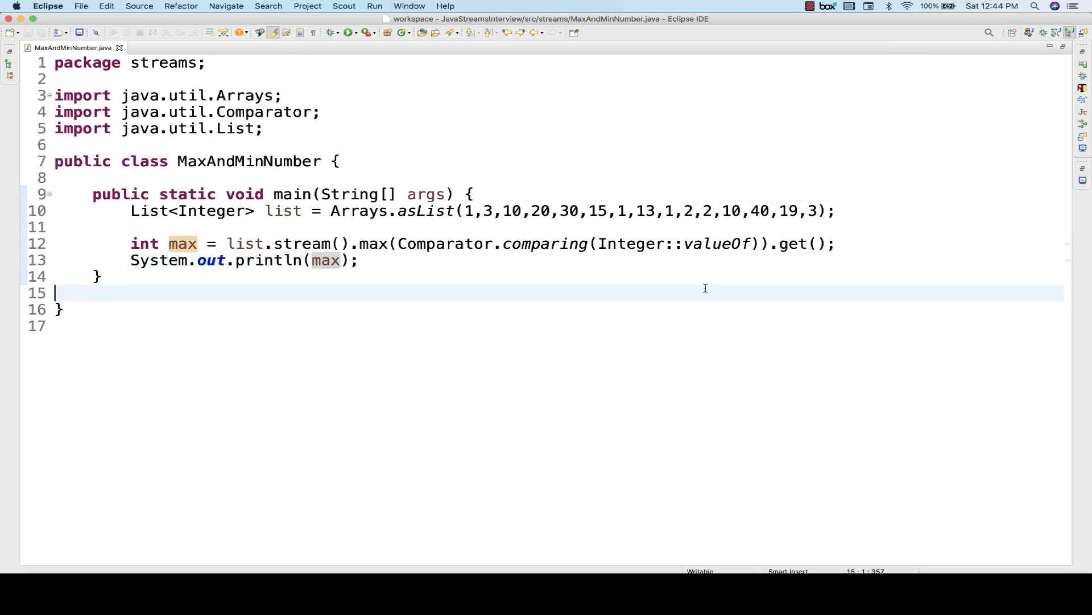
pyautogui.click(817, 210)
pyautogui.write(',')
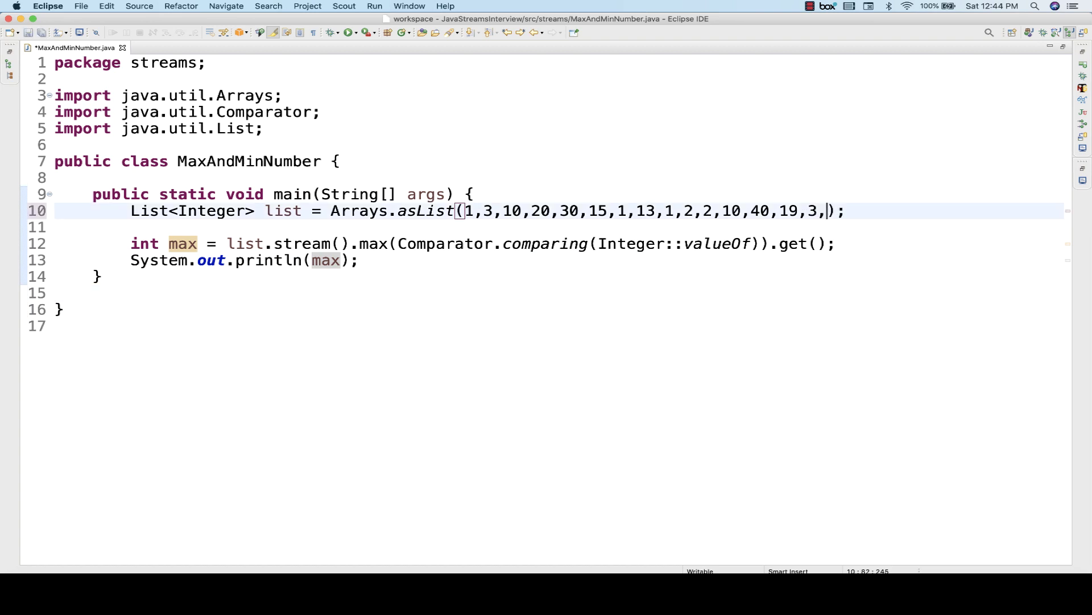
pyautogui.write('40')
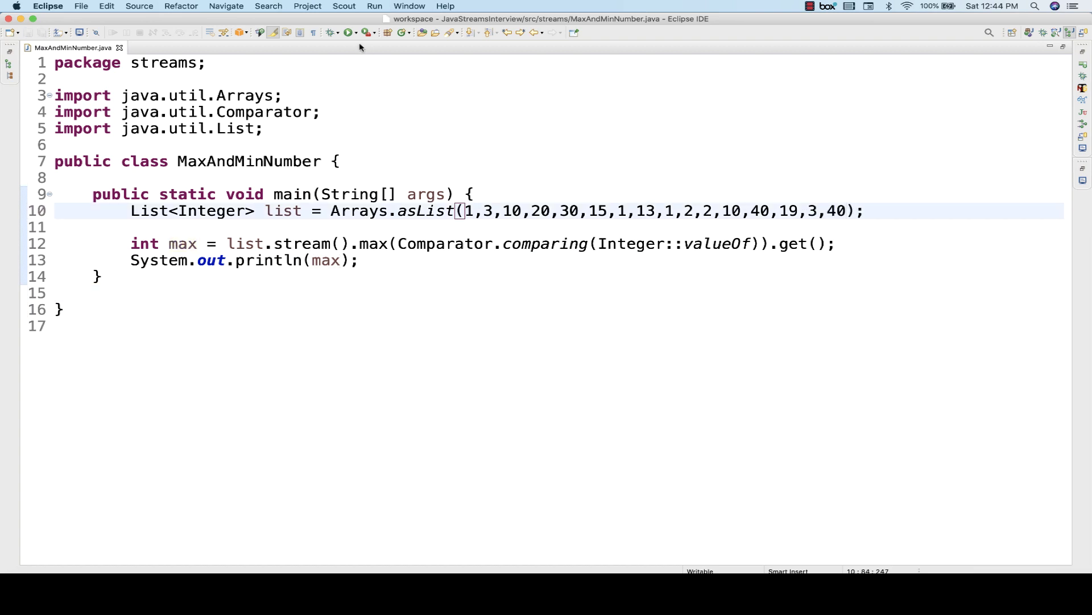
pyautogui.click(1081, 181)
pyautogui.click(421, 260)
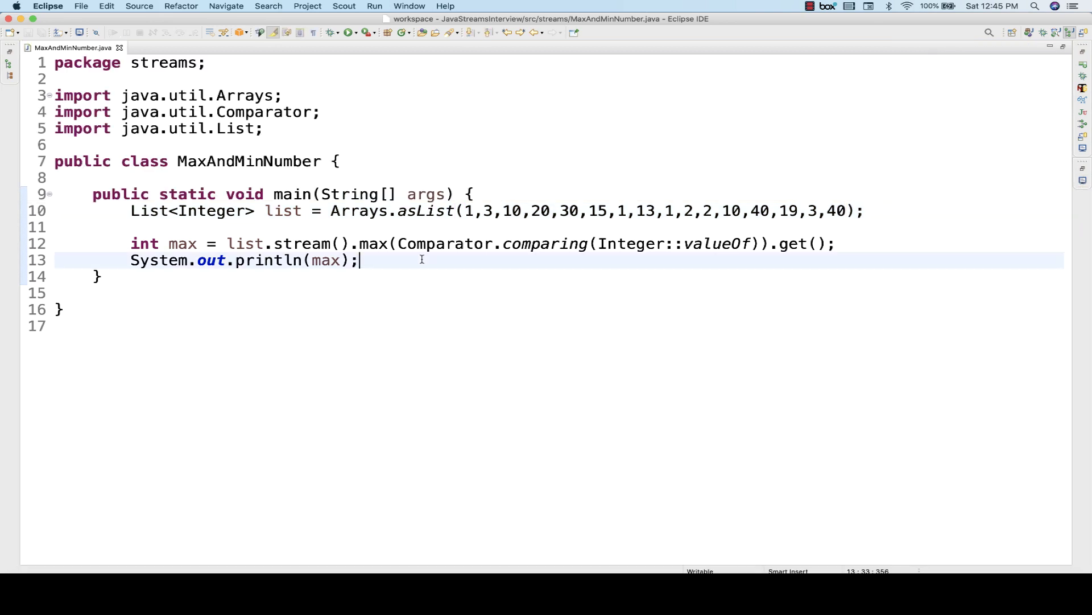
pyautogui.press('Return')
pyautogui.press('Return')
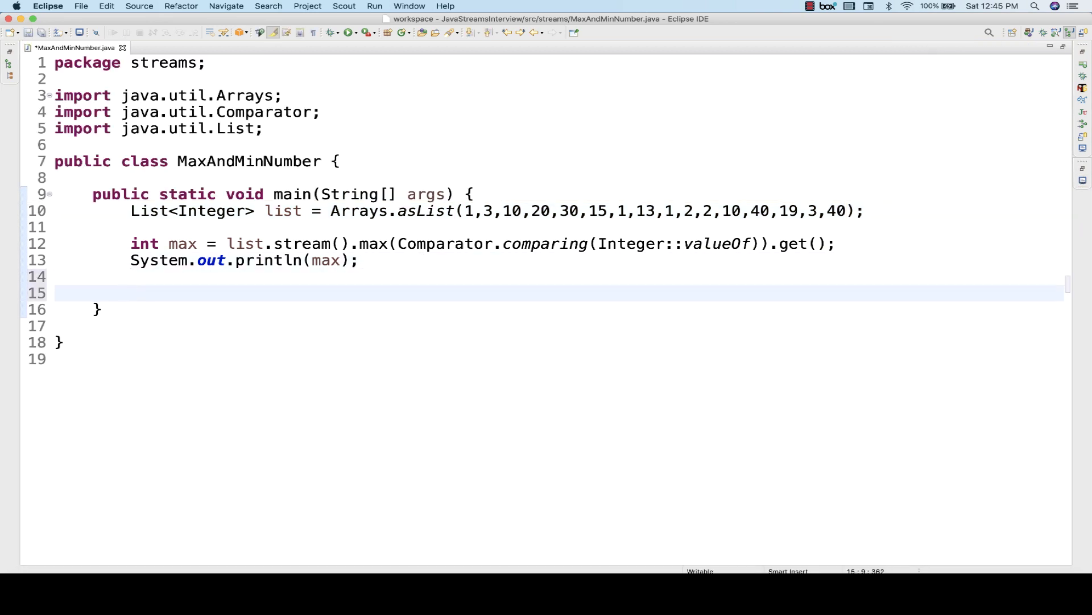
pyautogui.write('list')
pyautogui.write('.str')
# Begin line 15 with list.stream().min(Comparator using content assist.
pyautogui.press('Return')
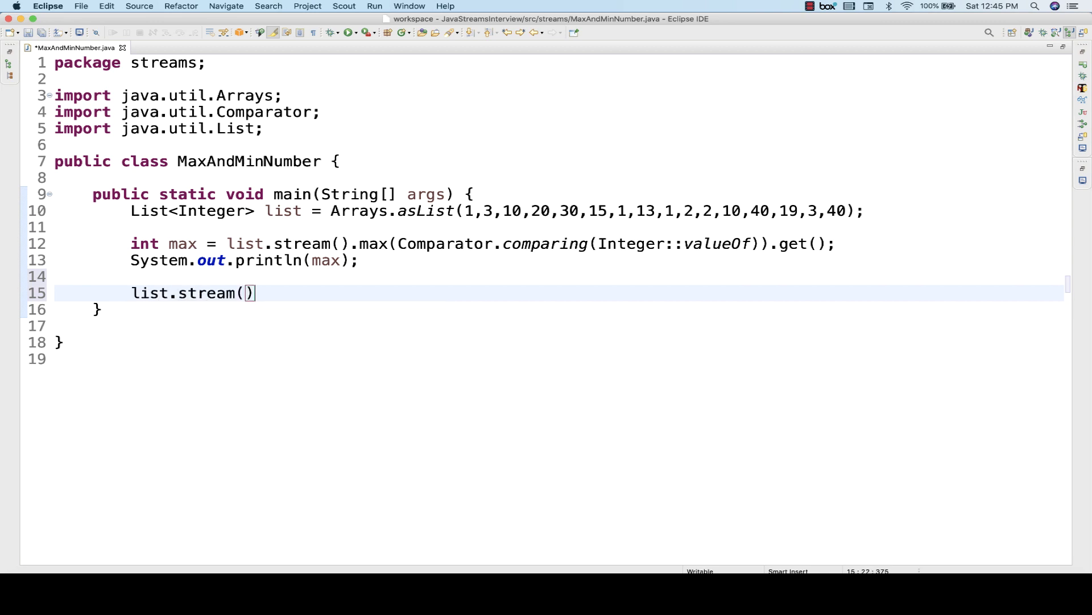
pyautogui.press('Right')
pyautogui.write('.min')
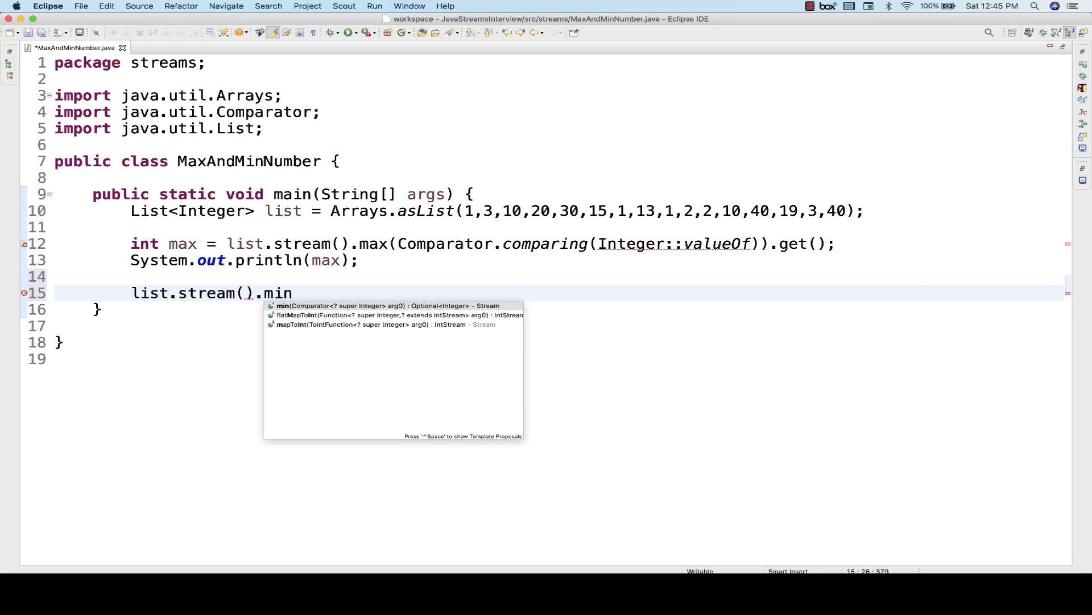
pyautogui.press('Return')
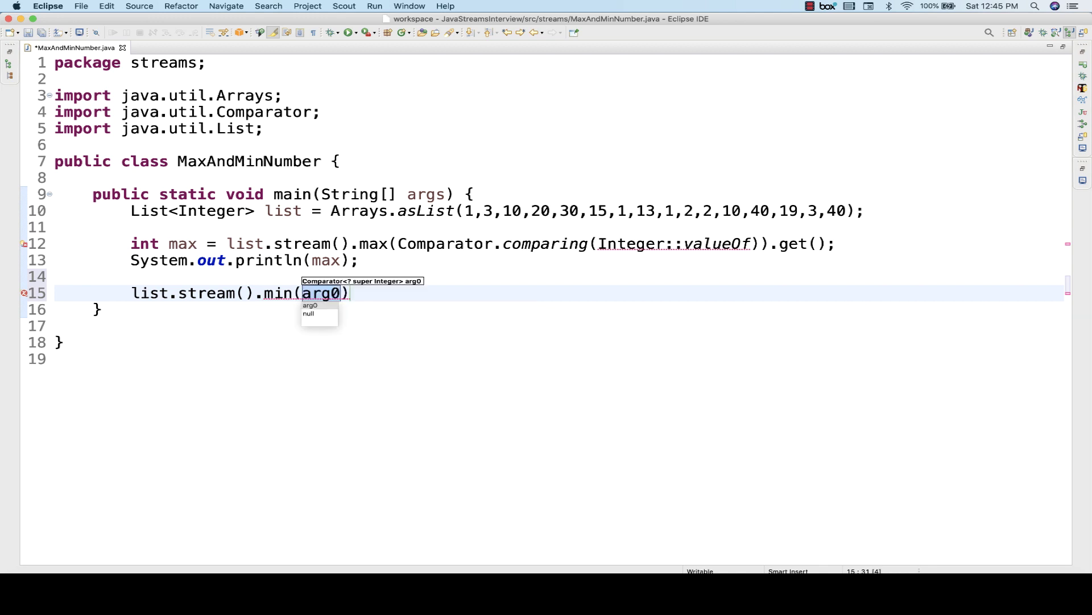
pyautogui.write('Com')
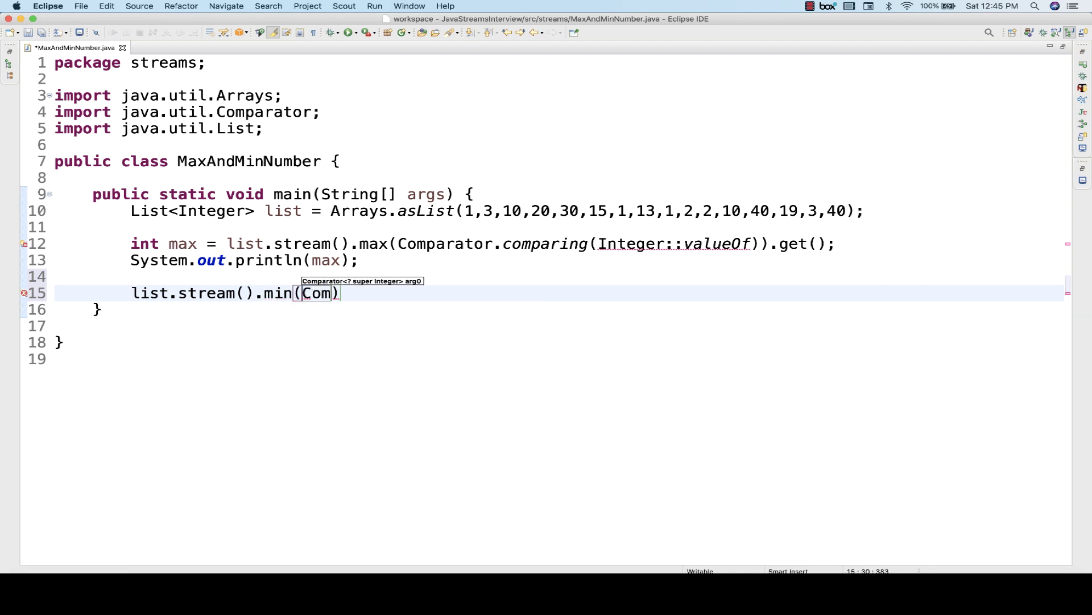
pyautogui.write('pa')
pyautogui.hotkey('ctrl', 'space')
pyautogui.press('Return')
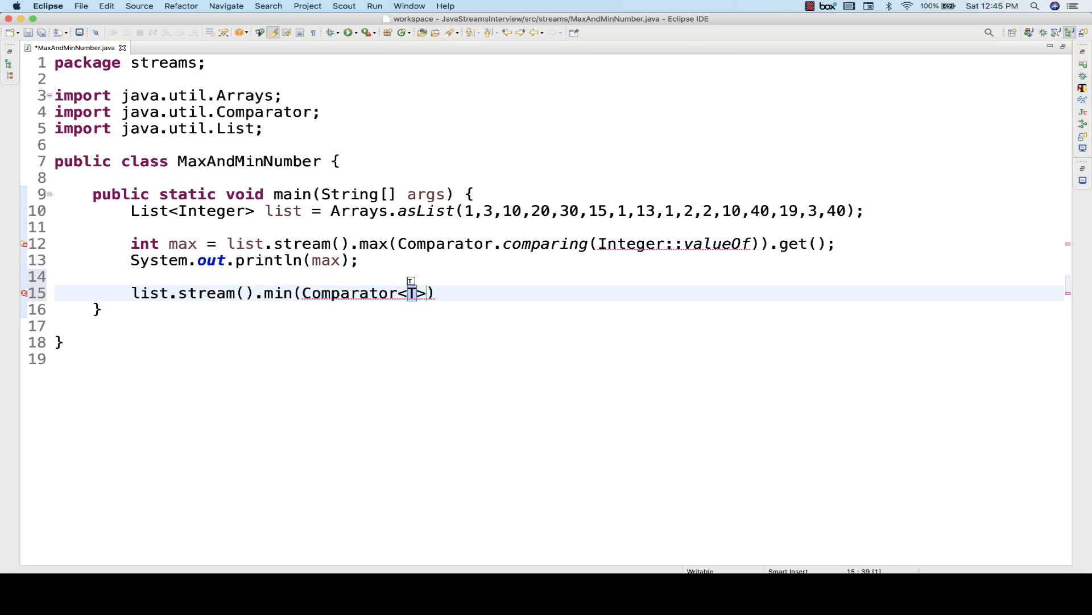
pyautogui.press('BackSpace')
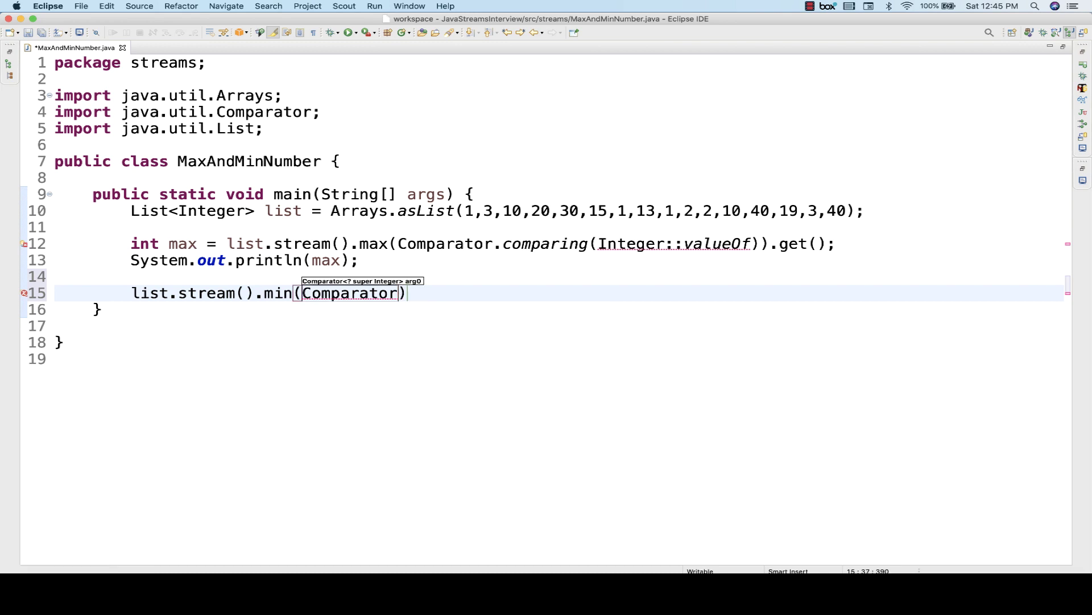
pyautogui.write('.com')
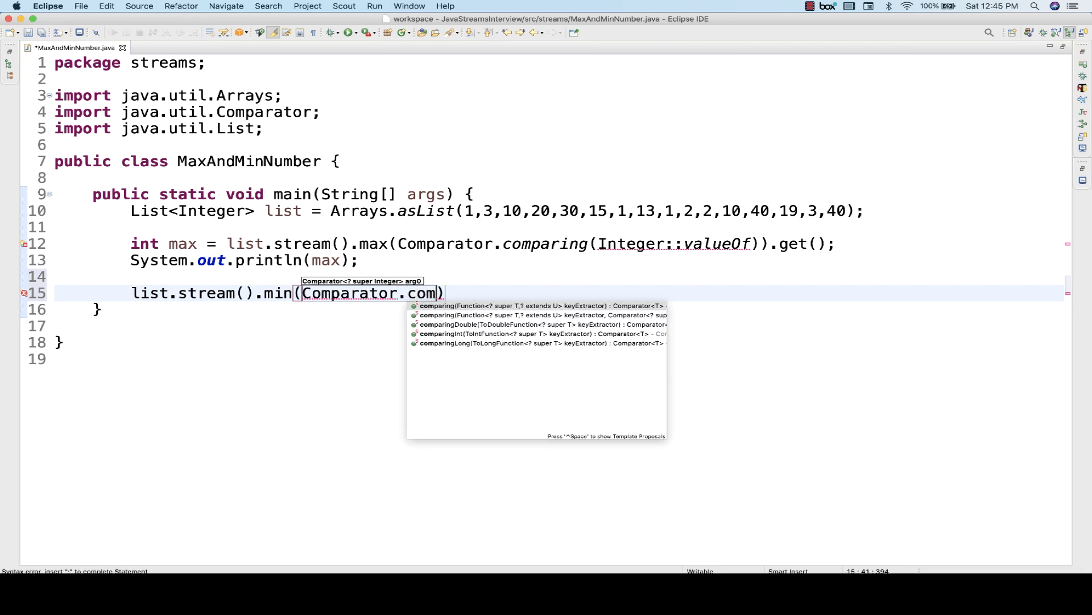
# Finish line 15 as .comparing(Integer::valueOf)).get() and save.
pyautogui.press('Return')
pyautogui.write('In')
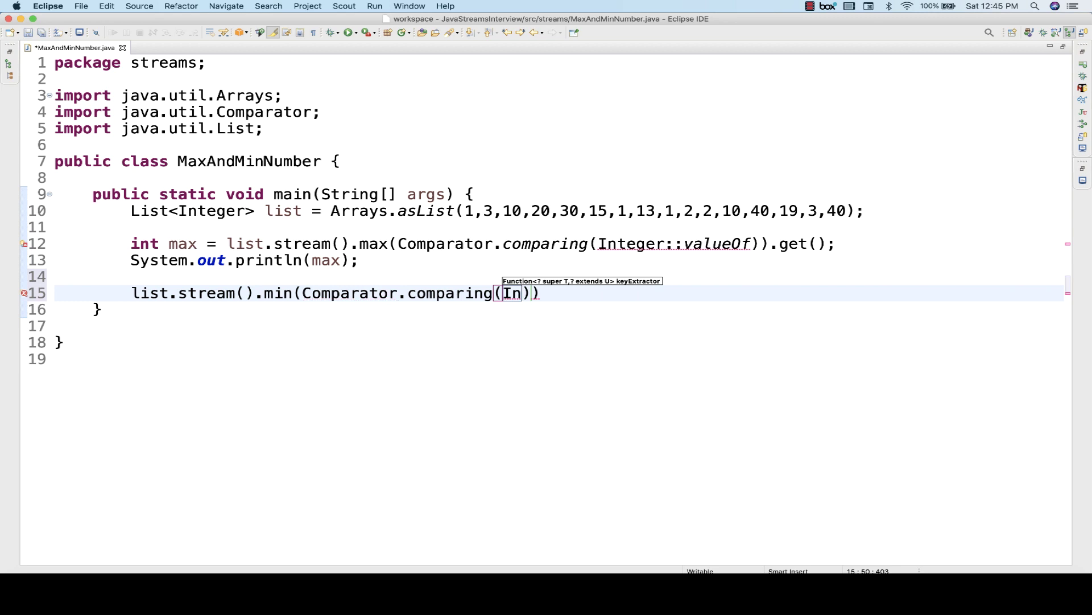
pyautogui.write('tege')
pyautogui.hotkey('ctrl', 'space')
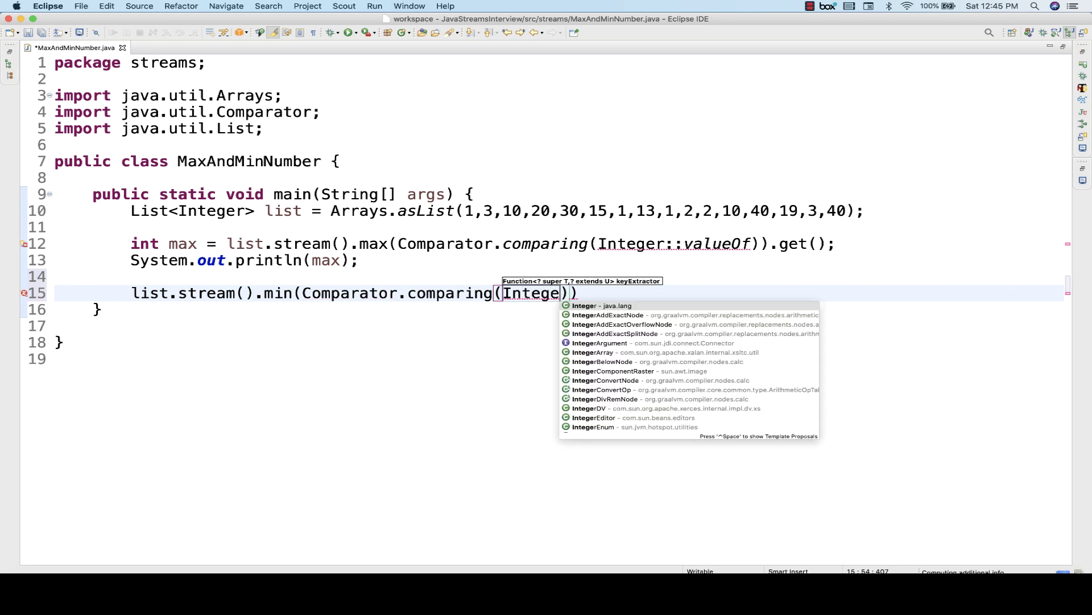
pyautogui.press('Return')
pyautogui.write('::va')
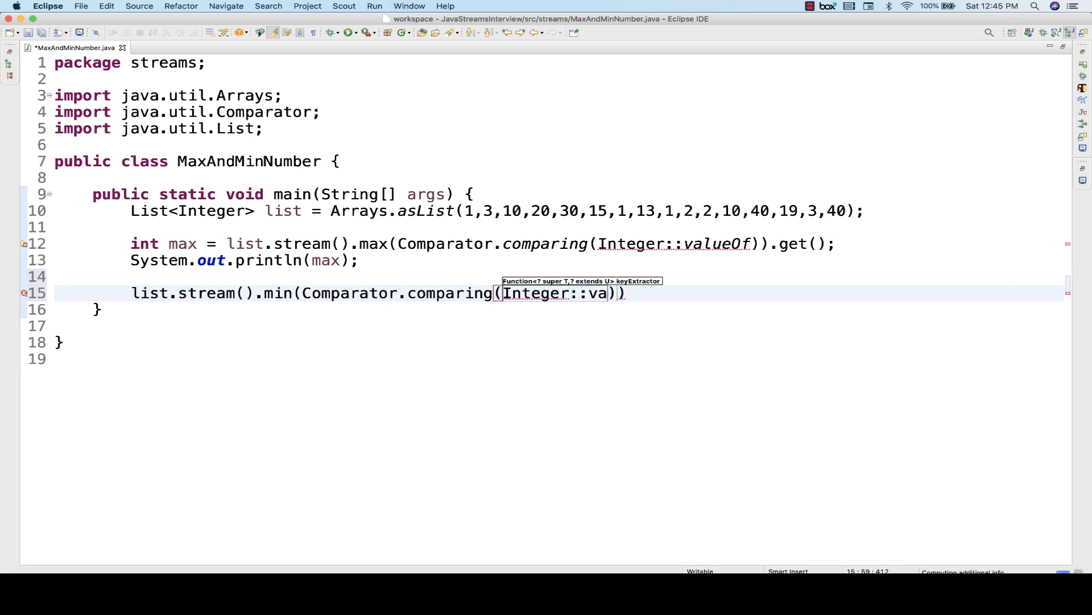
pyautogui.hotkey('ctrl', 'space')
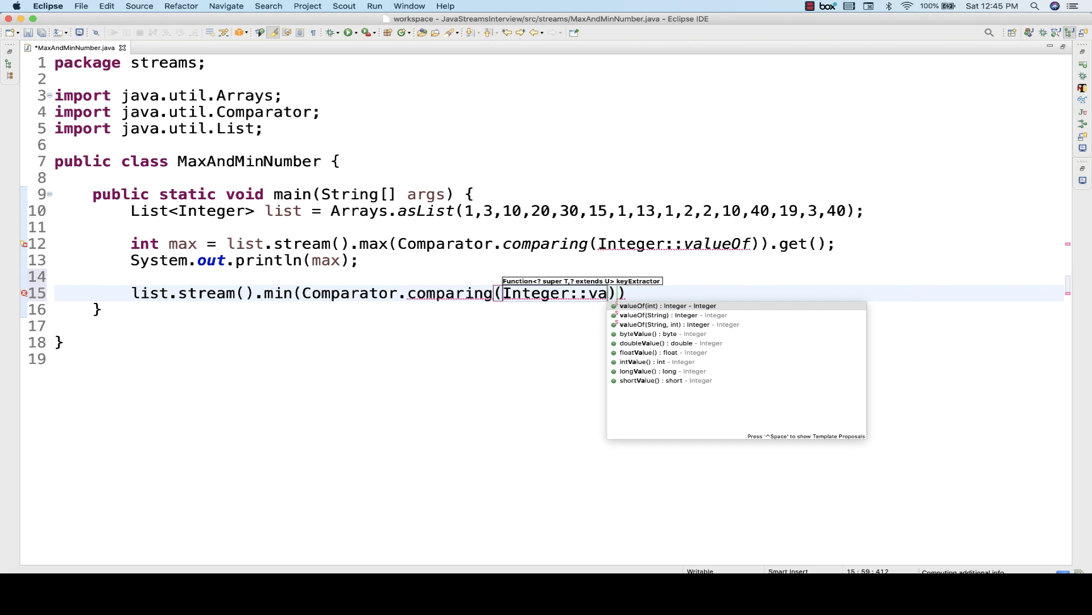
pyautogui.press('Return')
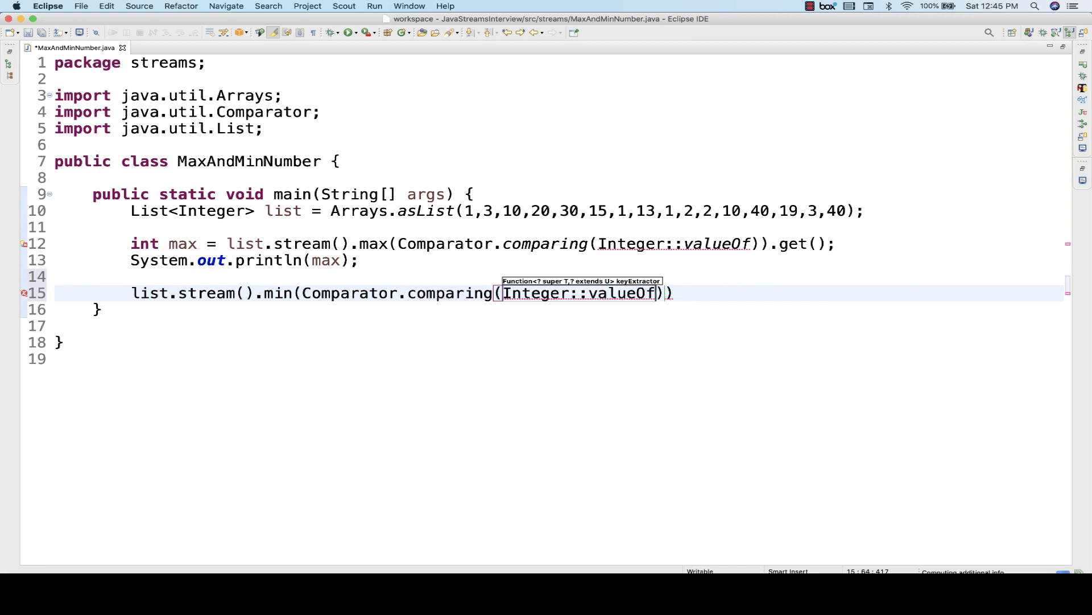
pyautogui.press('Right')
pyautogui.press('Right')
pyautogui.write('.')
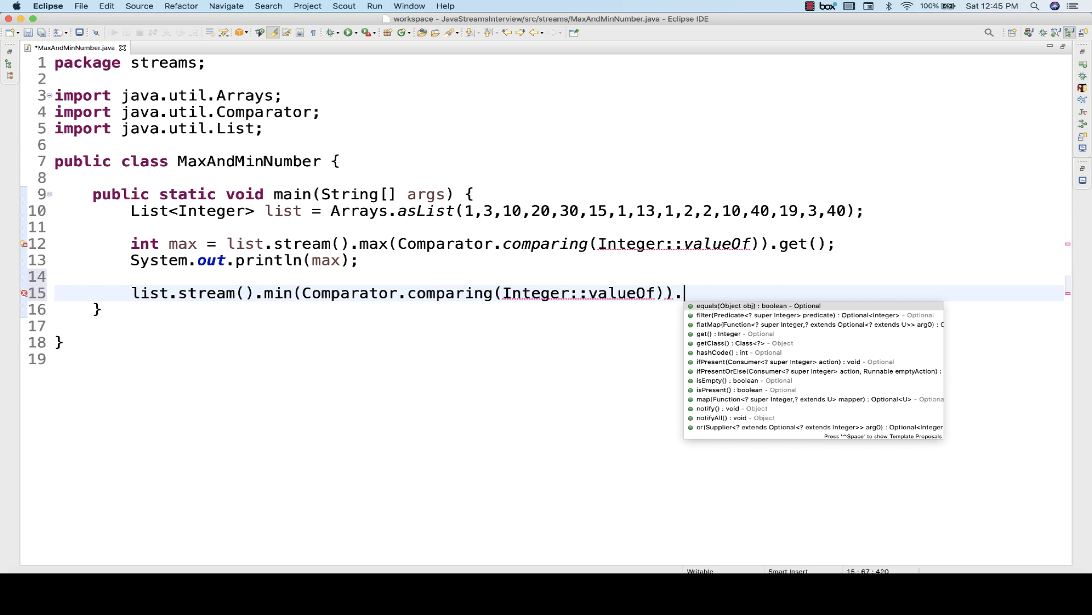
pyautogui.write('get')
pyautogui.press('Return')
pyautogui.write(';')
pyautogui.press('super+s')
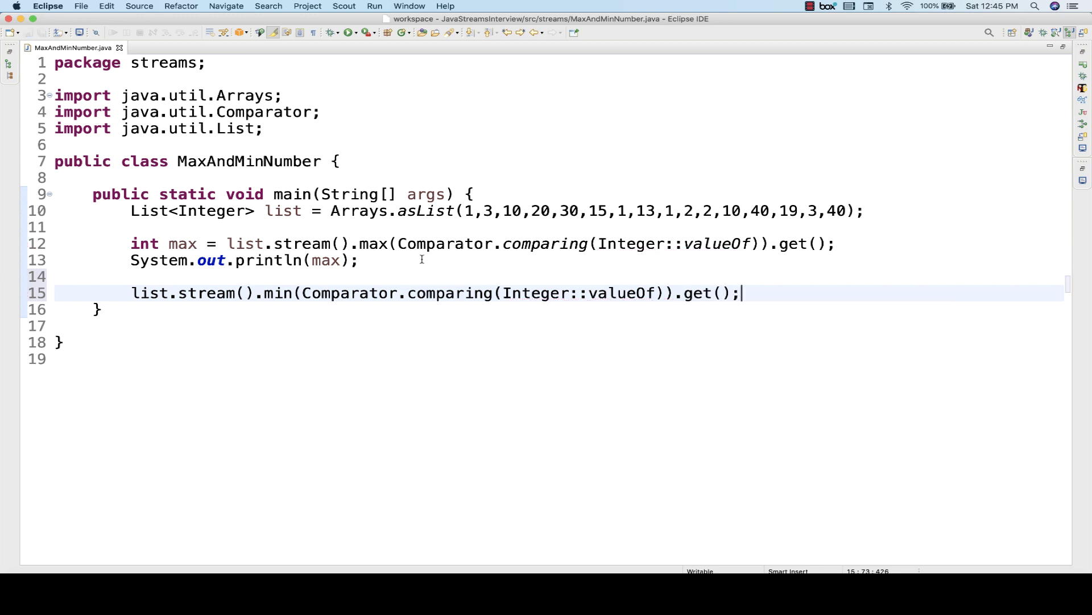
# Prefix line 15 with int min =, add System.out.println(min) below, and save.
pyautogui.click(130, 292)
pyautogui.write('in')
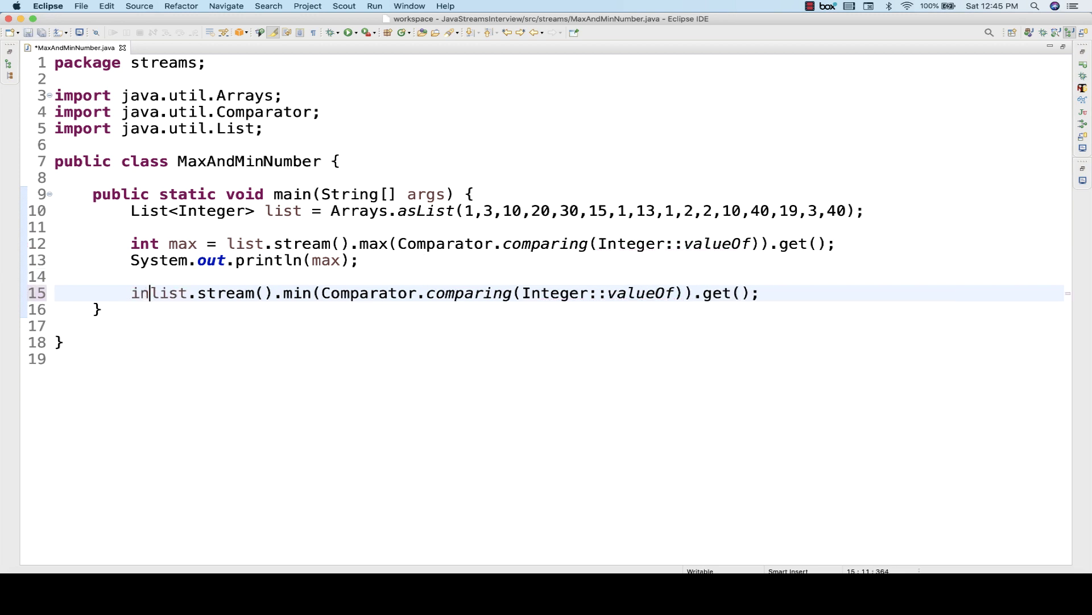
pyautogui.write('t min =')
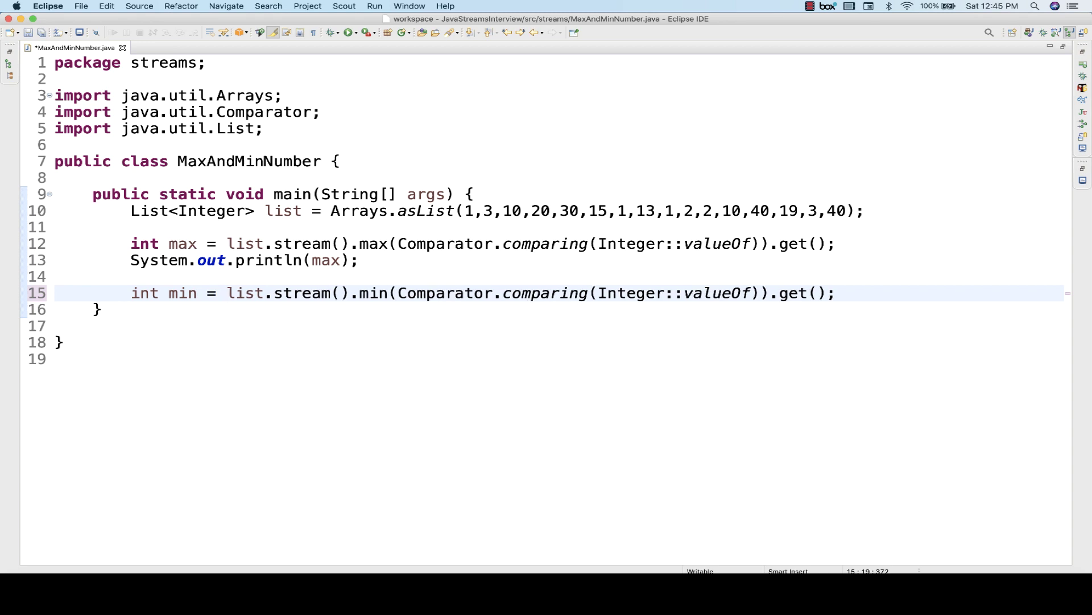
pyautogui.click(854, 290)
pyautogui.press('Return')
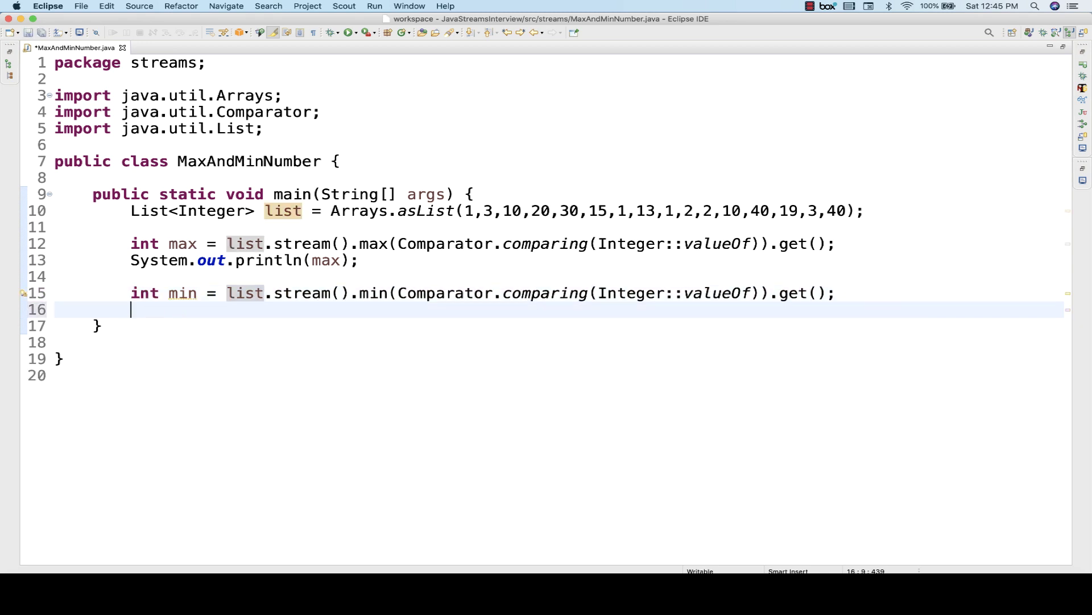
pyautogui.write('ss')
pyautogui.press('BackSpace')
pyautogui.write('yso')
pyautogui.hotkey('ctrl', 'space')
pyautogui.press('Return')
pyautogui.write('min);')
pyautogui.hotkey('ctrl', 's')
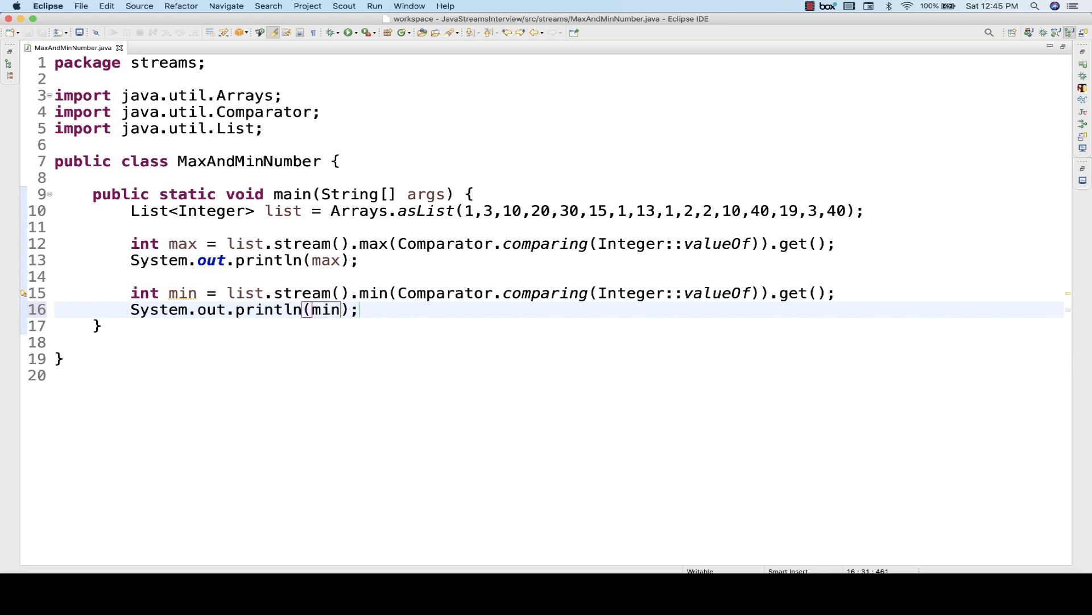
pyautogui.click(815, 364)
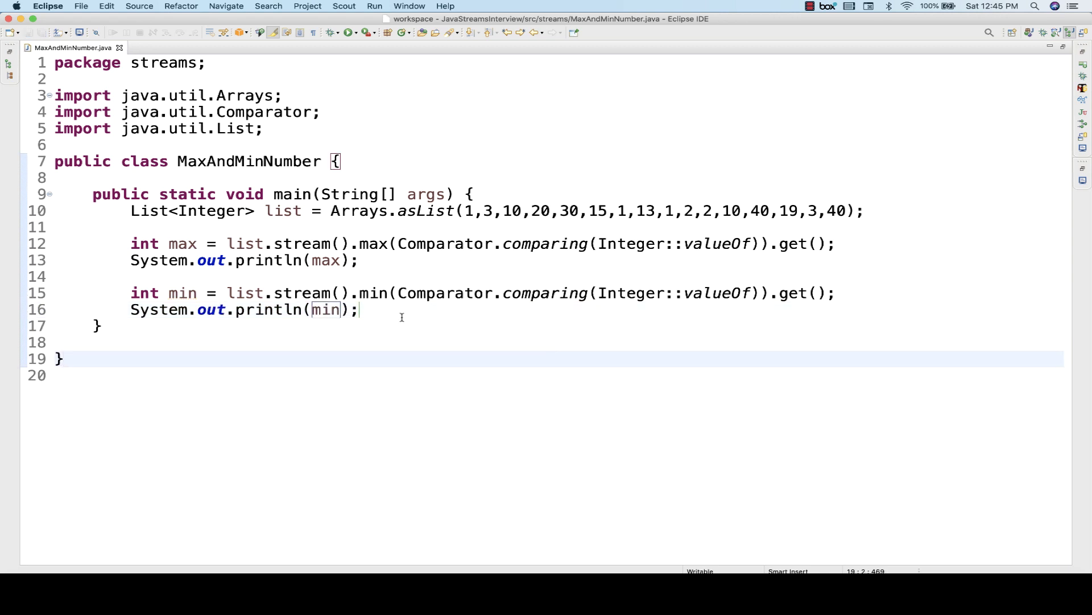
# Inspect the Javadoc for stream, Comparator, comparing, valueOf and get on line 15.
pyautogui.click(366, 297)
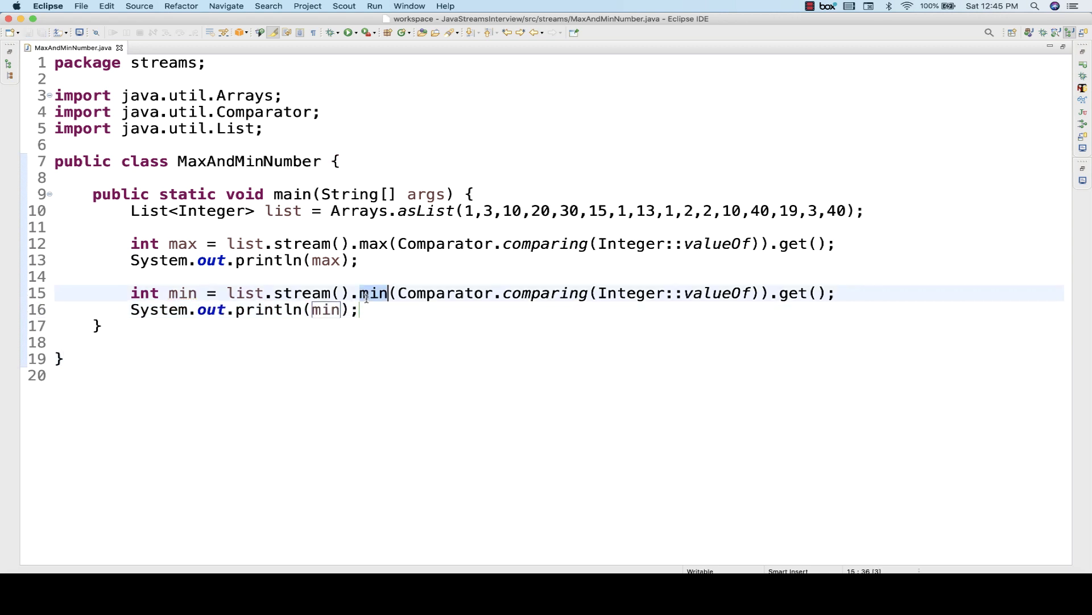
pyautogui.click(293, 293)
pyautogui.doubleClick(293, 293)
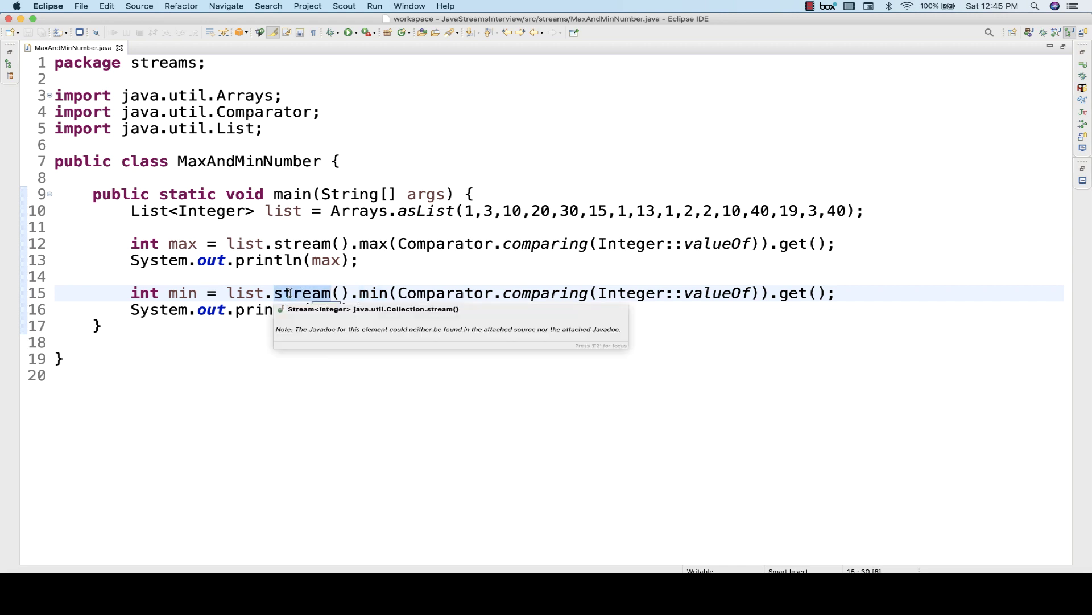
pyautogui.doubleClick(443, 292)
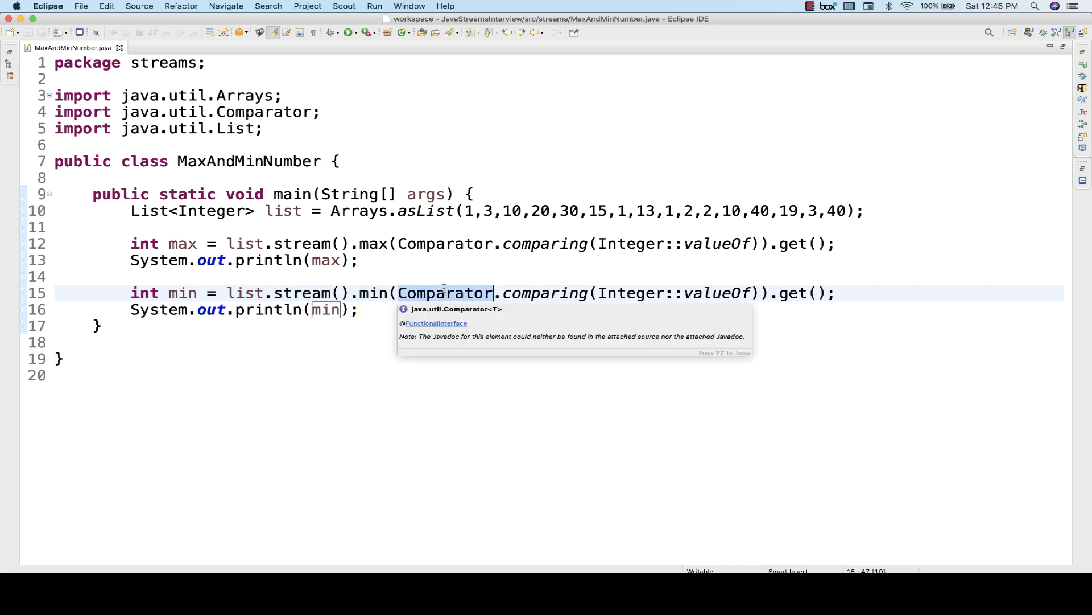
pyautogui.click(570, 293)
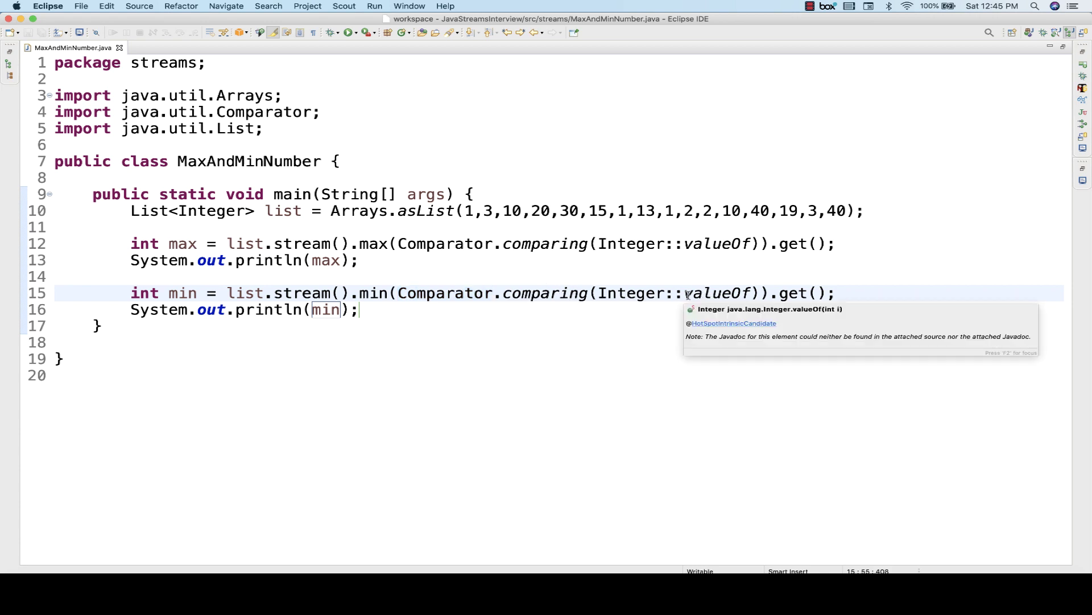
pyautogui.click(724, 293)
pyautogui.doubleClick(724, 293)
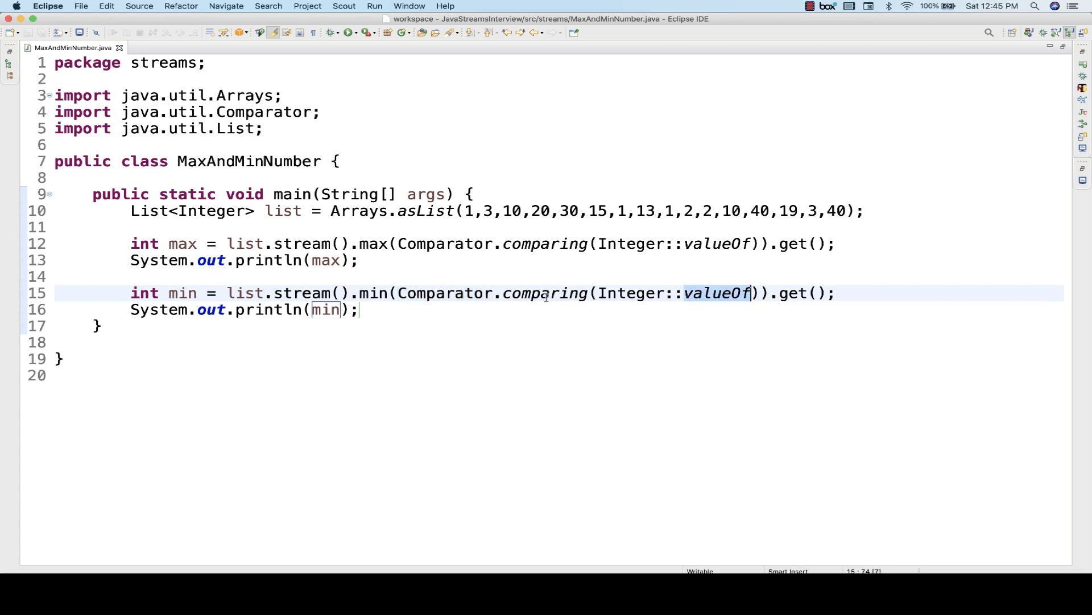
pyautogui.click(805, 293)
pyautogui.moveTo(792, 292)
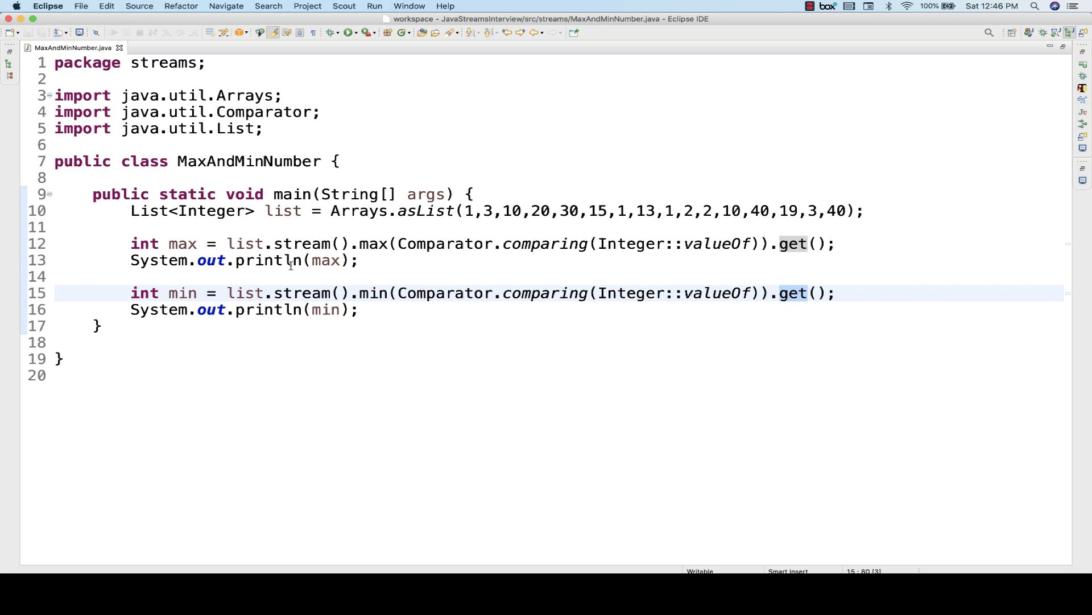
# Run the program and confirm the console prints maximum 40 and minimum 1.
pyautogui.click(190, 293)
pyautogui.click(374, 325)
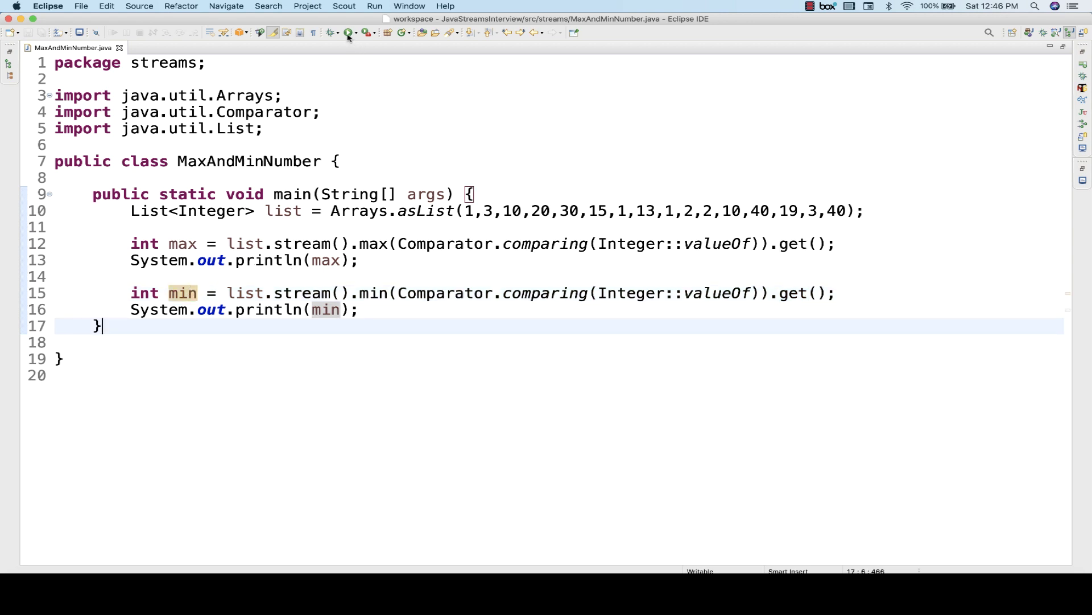
pyautogui.click(1082, 180)
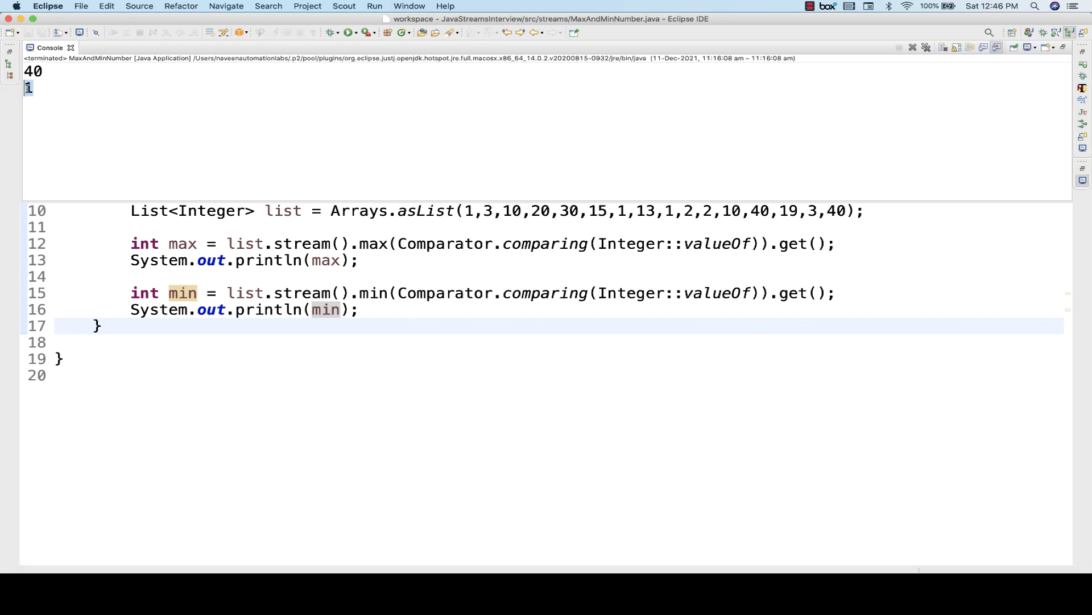
pyautogui.click(515, 319)
# Change the first list value to -1, save, and rerun to get minimum -1.
pyautogui.click(469, 212)
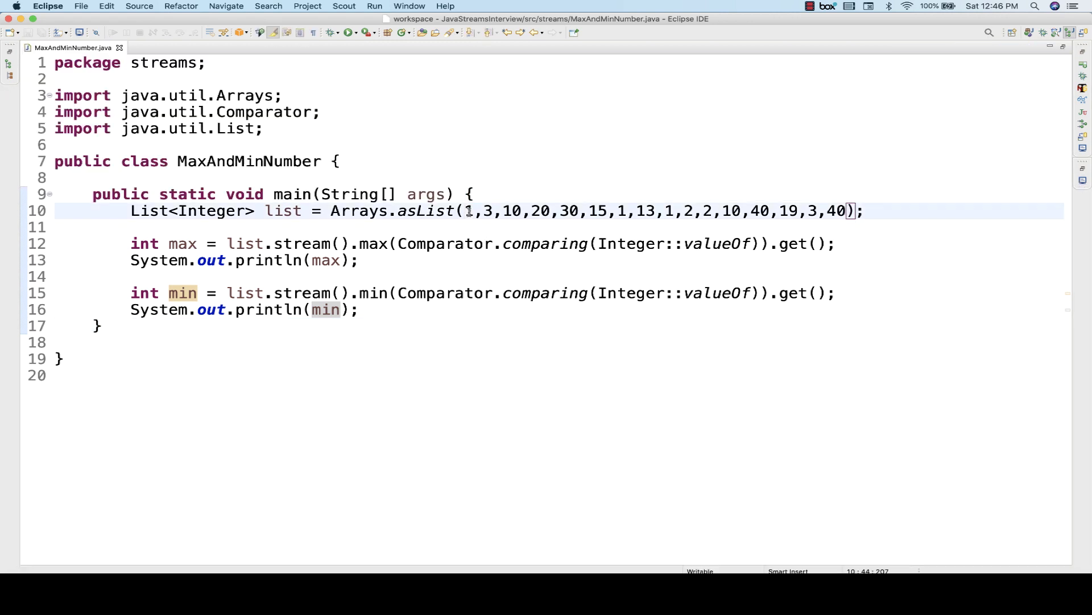
pyautogui.write('-')
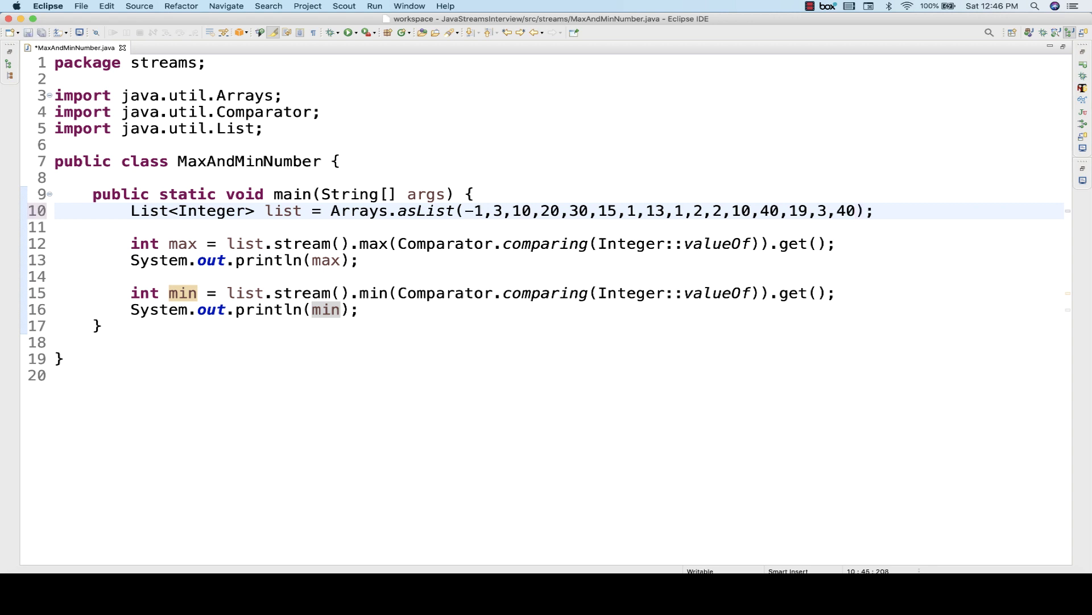
pyautogui.press('super+s')
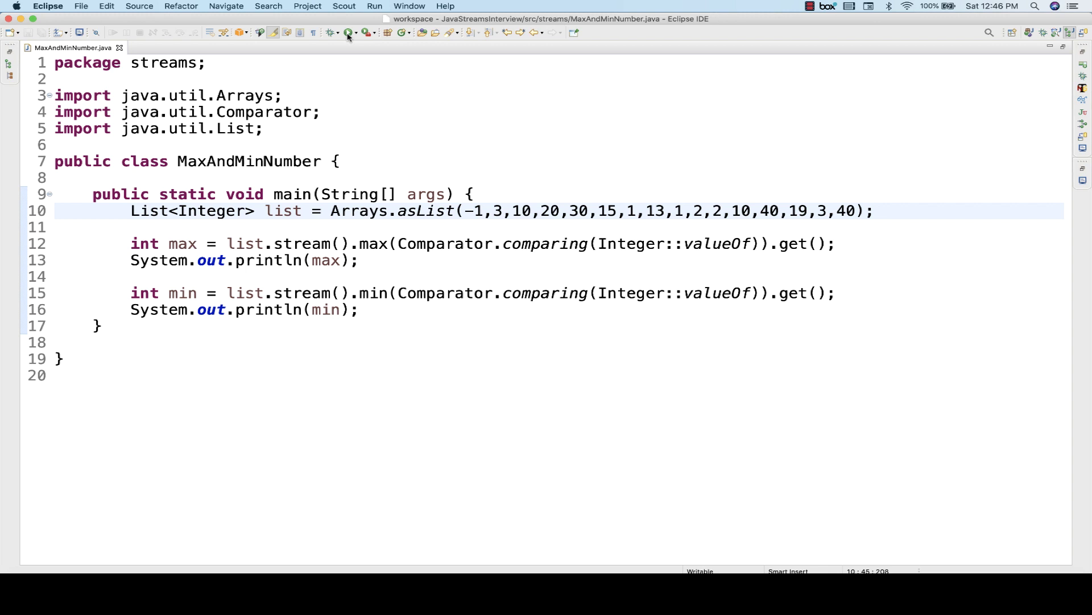
pyautogui.click(348, 36)
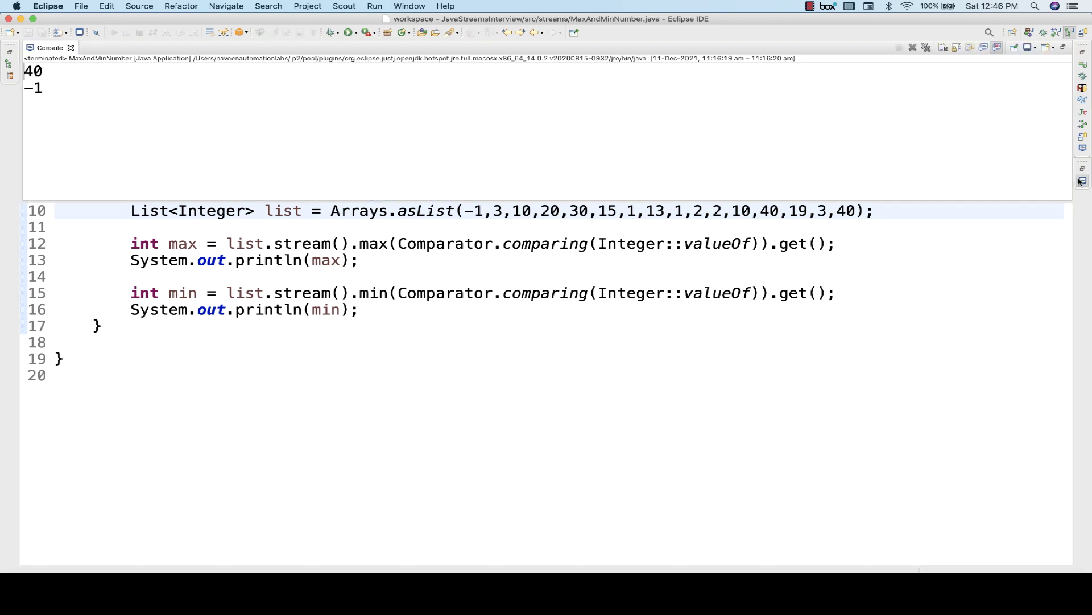
pyautogui.click(403, 373)
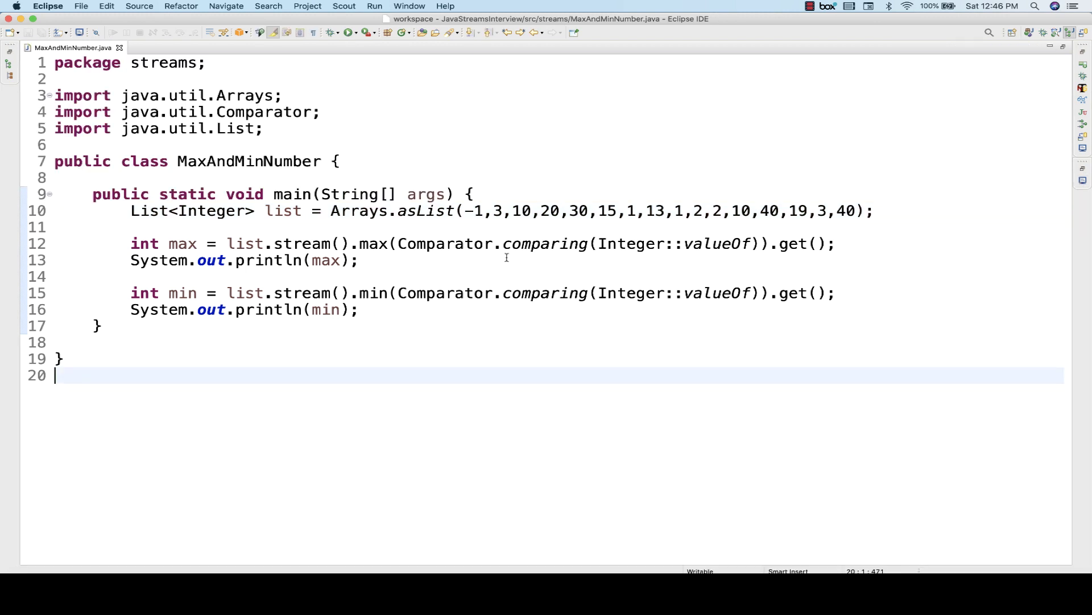
# Insert 0 after -1 in the list, save, and rerun; output stays 40 and -1.
pyautogui.click(494, 209)
pyautogui.write('0,')
pyautogui.press('super+s')
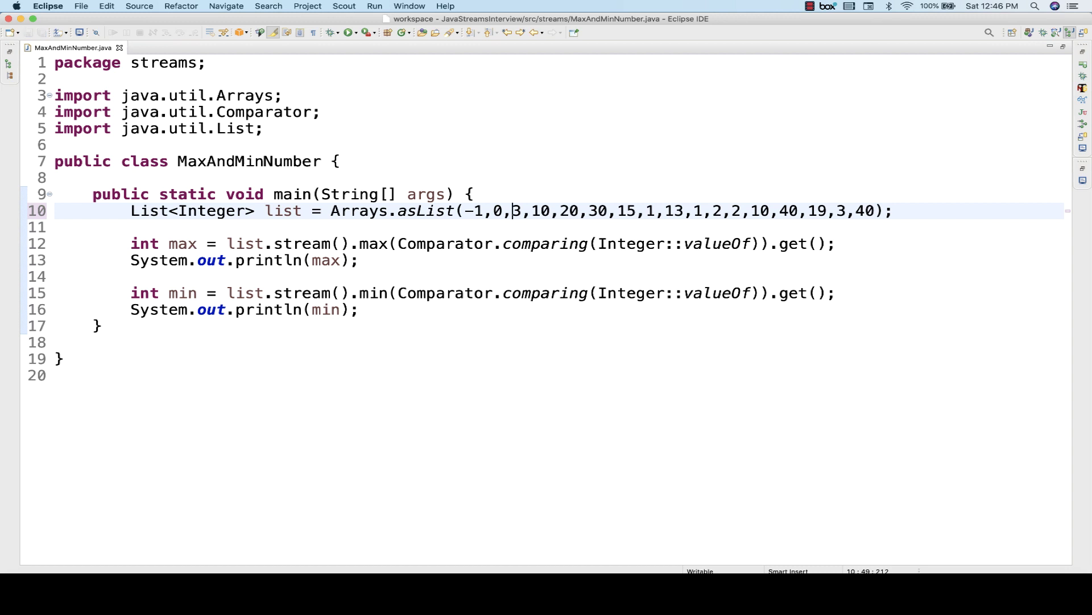
pyautogui.click(348, 33)
pyautogui.click(1083, 182)
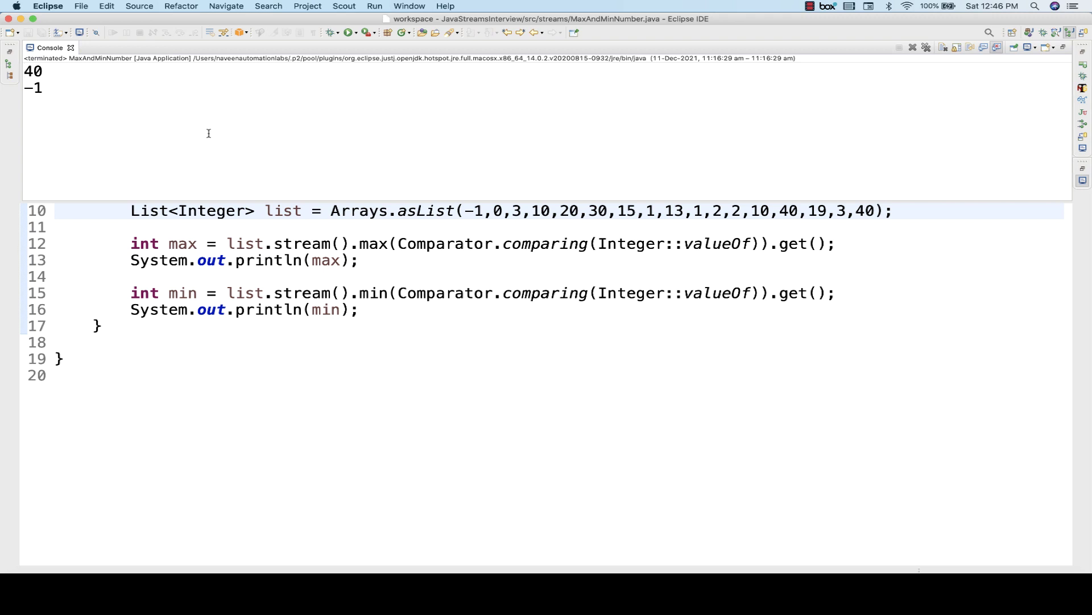
pyautogui.click(463, 293)
pyautogui.click(492, 212)
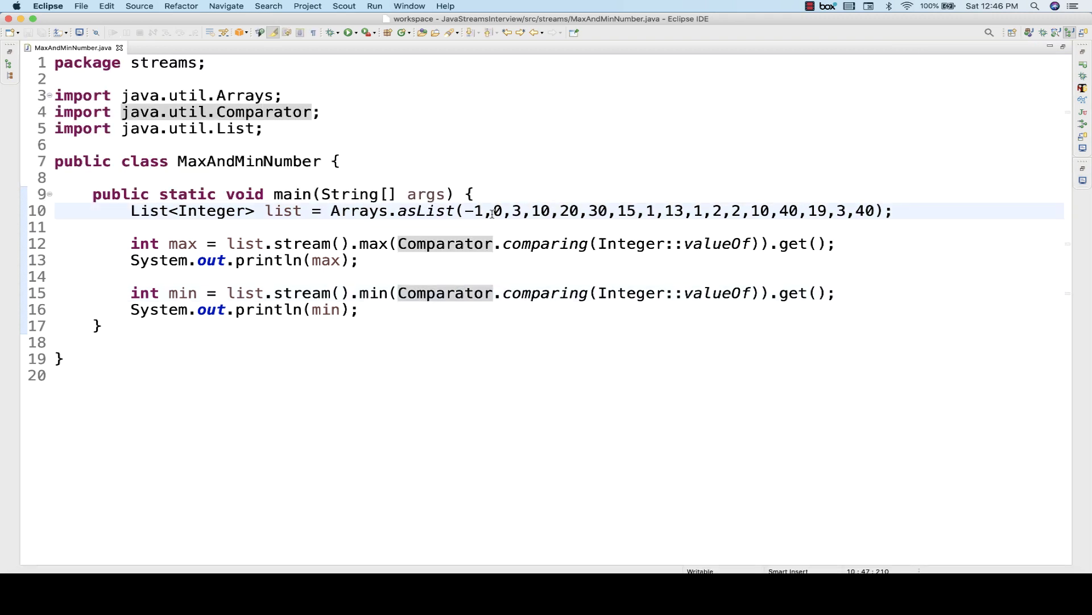
# Delete -1 from the asList numbers, save, and rerun so the console shows max 40 and min 0.
pyautogui.press('BackSpace')
pyautogui.press('BackSpace')
pyautogui.press('BackSpace')
pyautogui.hotkey('ctrl', 's')
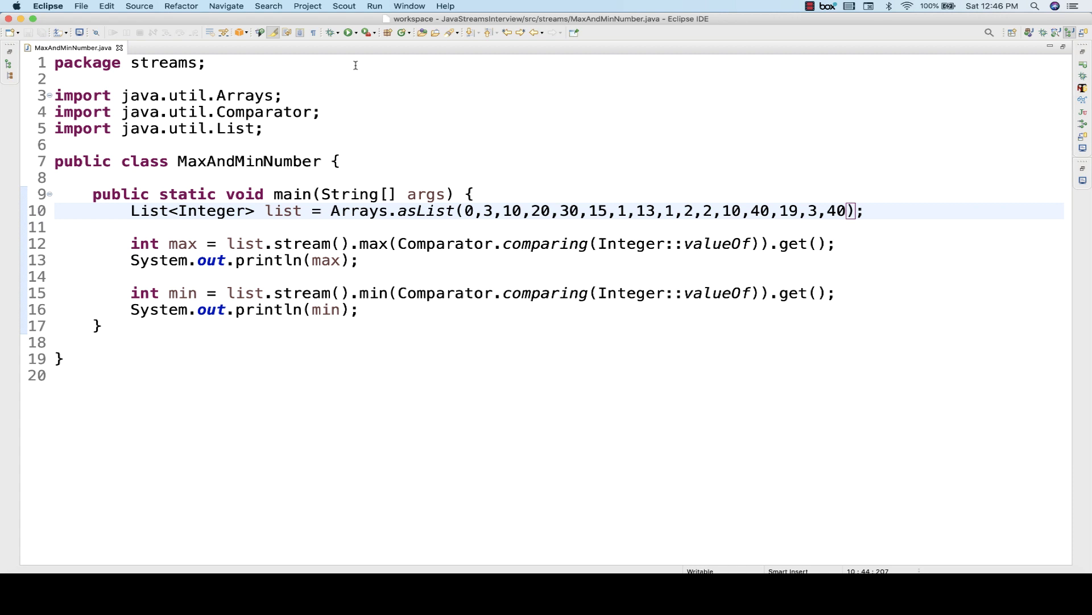
pyautogui.click(349, 32)
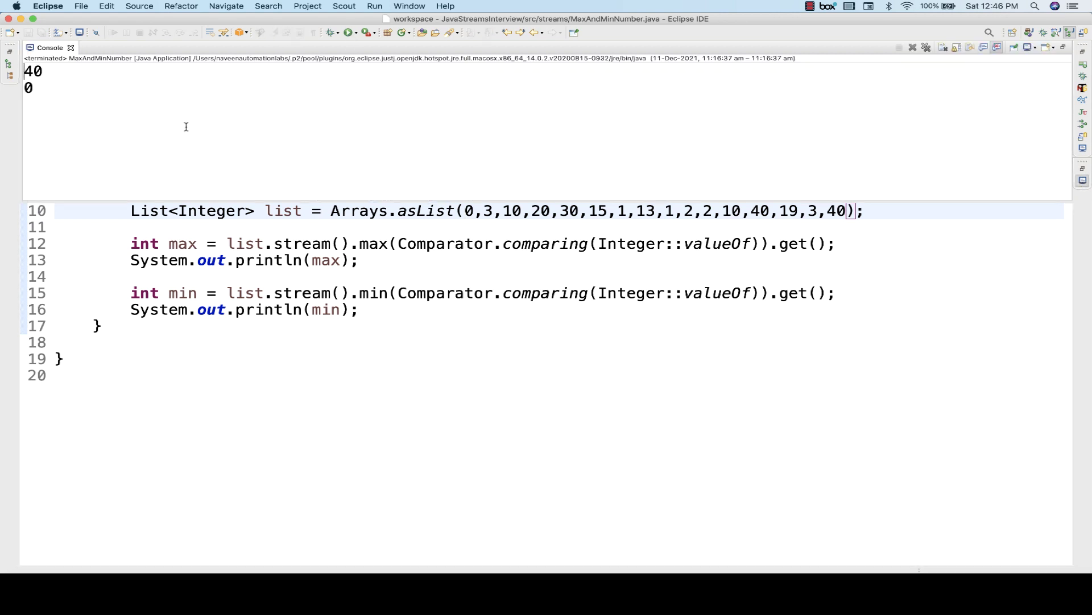
pyautogui.click(522, 365)
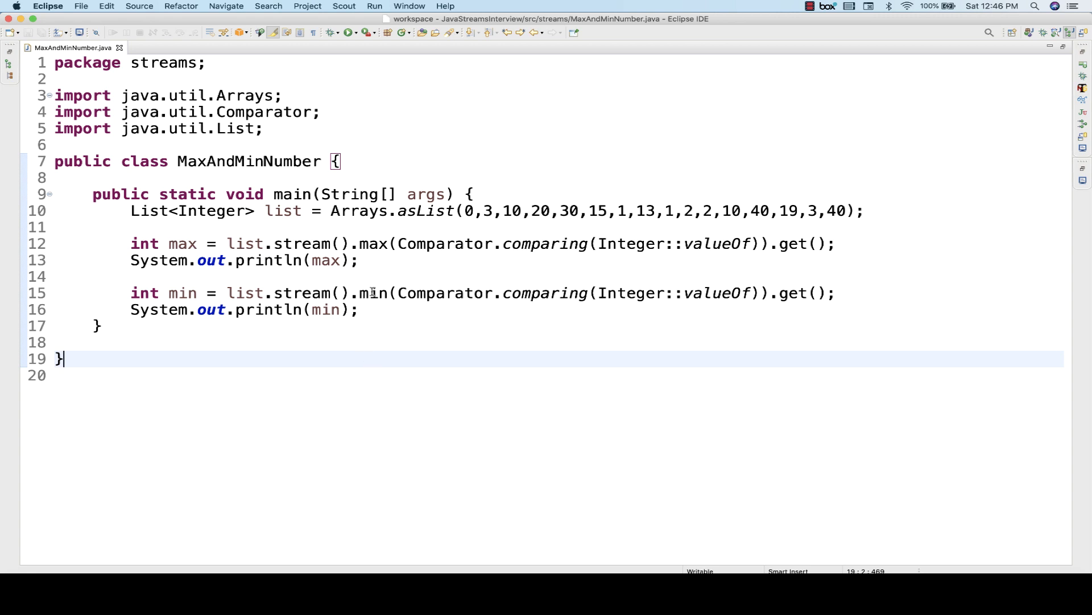